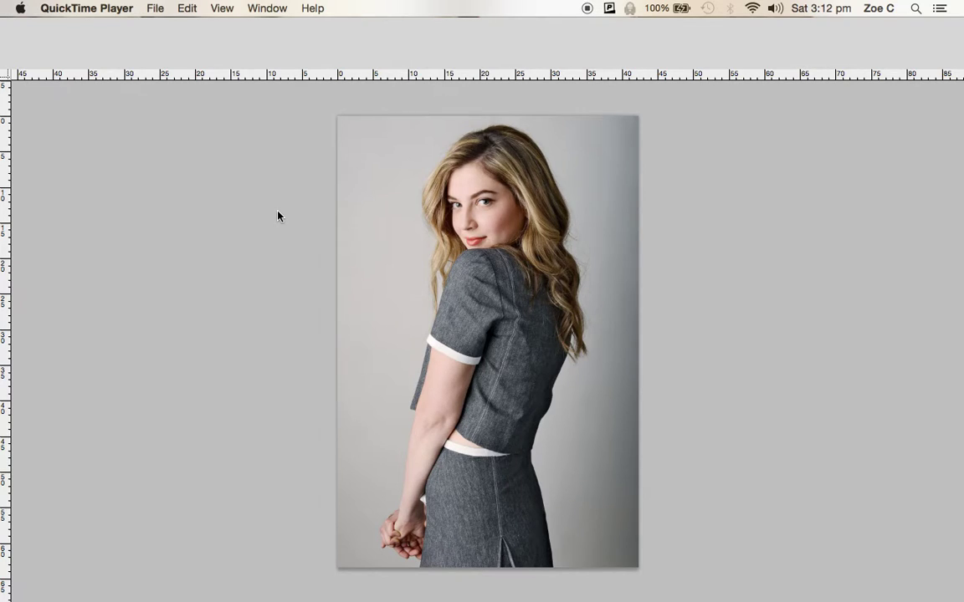
# Switch to Photoshop and apply a Levels adjustment to the photo with white input 216 and midtone 0.76
pyautogui.click(279, 216)
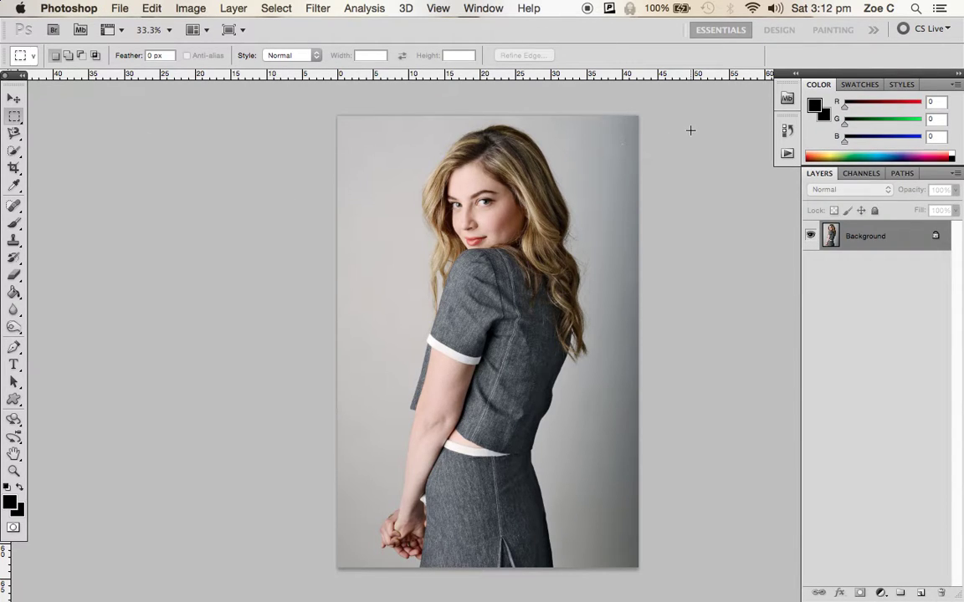
pyautogui.click(191, 9)
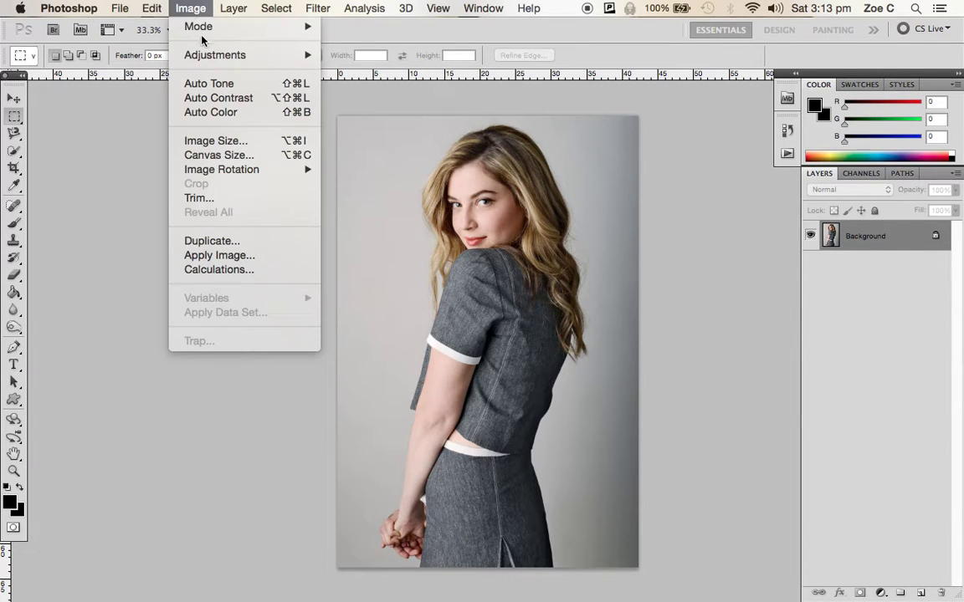
pyautogui.moveTo(221, 62)
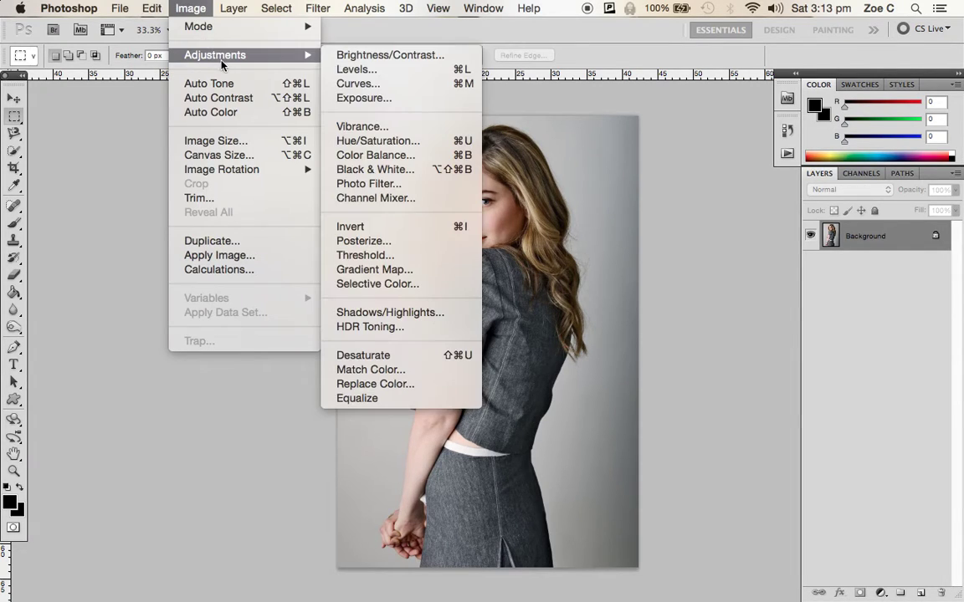
pyautogui.click(354, 70)
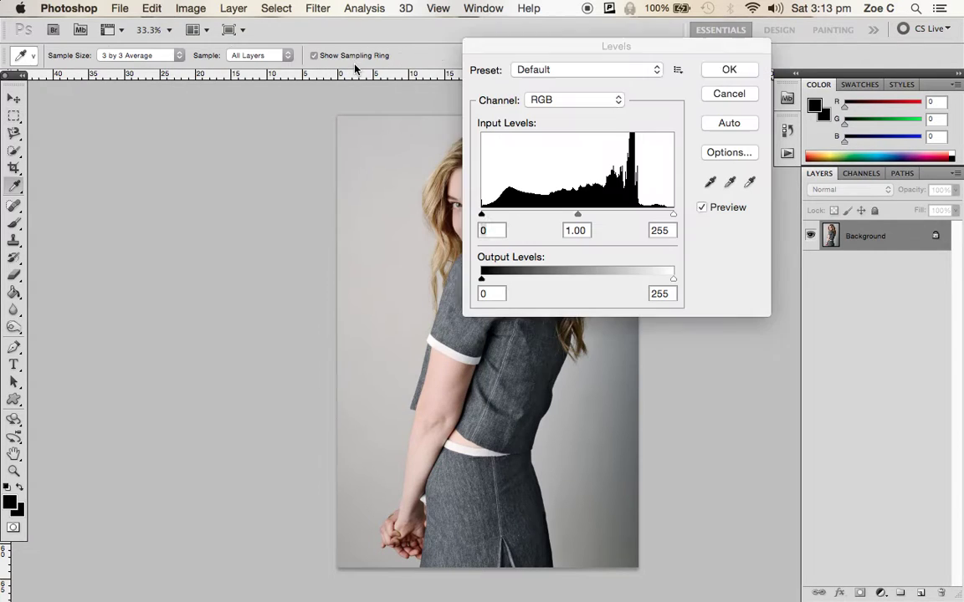
pyautogui.moveTo(661, 47); pyautogui.dragTo(816, 47)
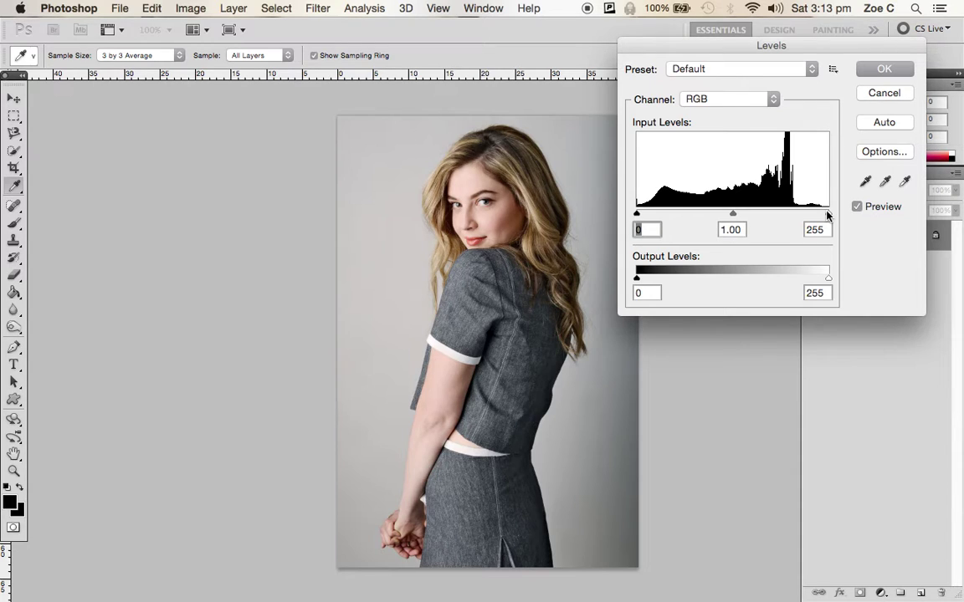
pyautogui.moveTo(827, 215); pyautogui.dragTo(799, 216)
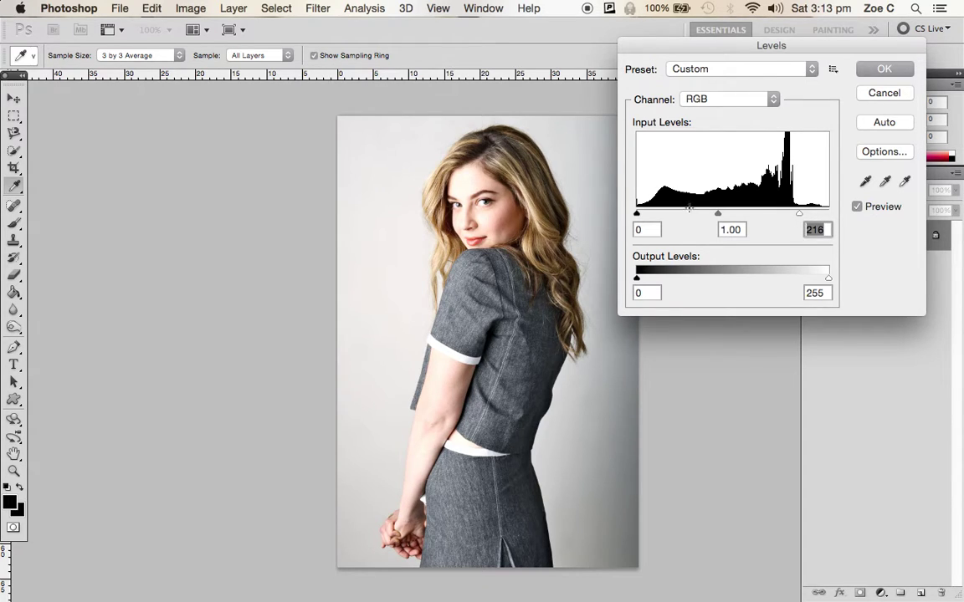
pyautogui.moveTo(718, 215); pyautogui.dragTo(732, 216)
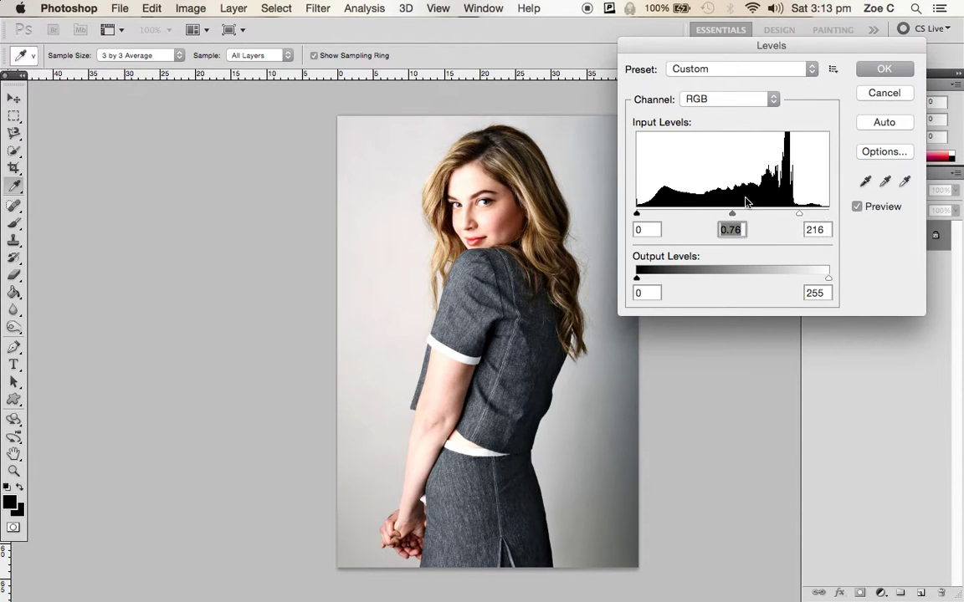
pyautogui.click(882, 68)
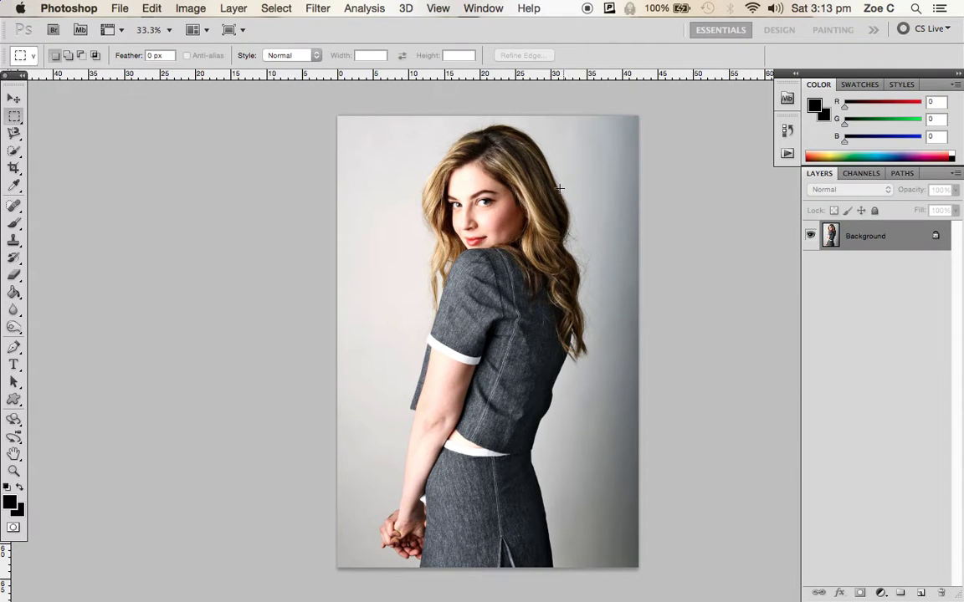
# Fine-tune the photo's contrast with a Brightness/Contrast adjustment and apply it
pyautogui.click(191, 10)
pyautogui.moveTo(204, 53)
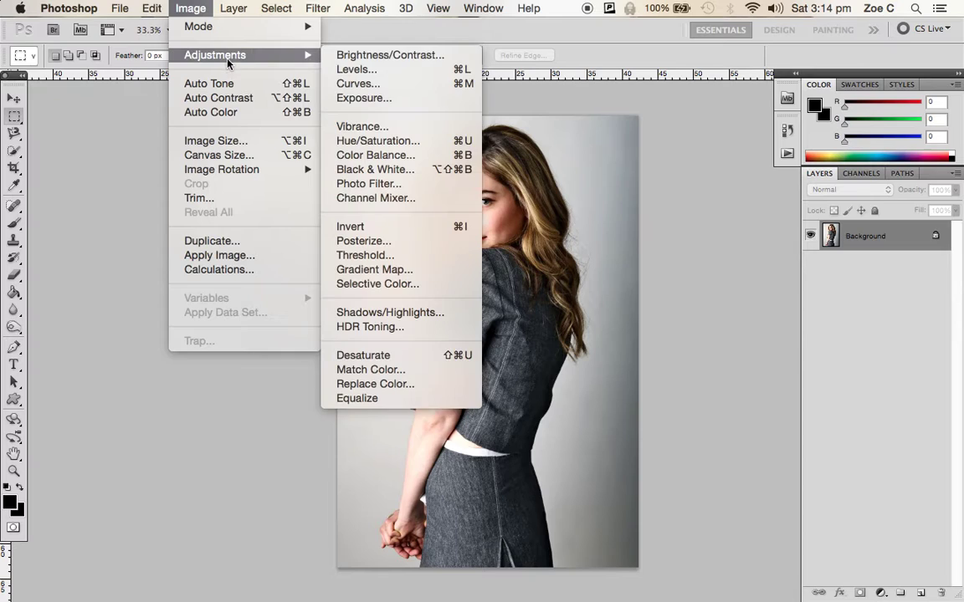
pyautogui.click(374, 56)
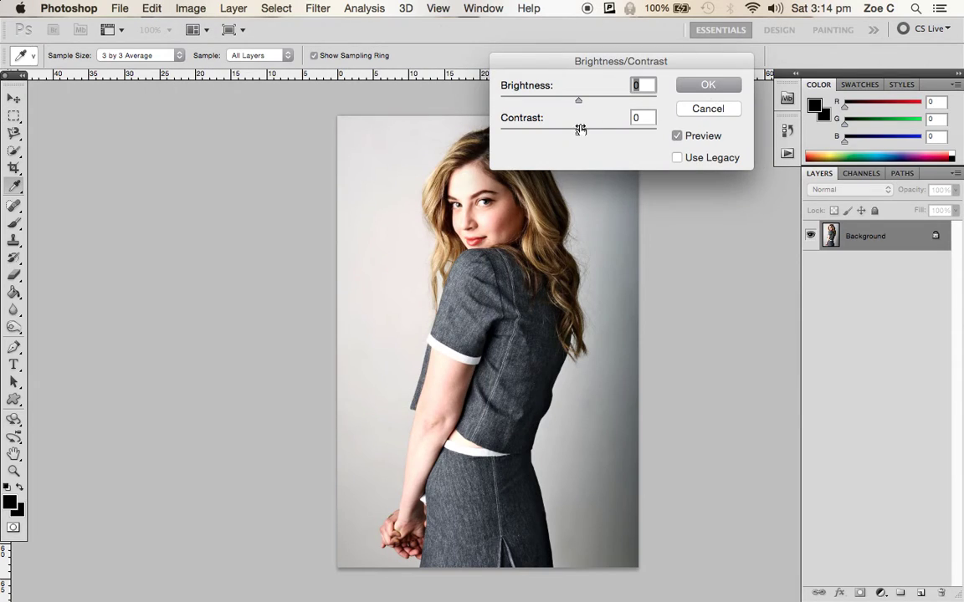
pyautogui.moveTo(577, 135); pyautogui.dragTo(585, 136)
pyautogui.moveTo(585, 135); pyautogui.dragTo(576, 131)
pyautogui.click(711, 87)
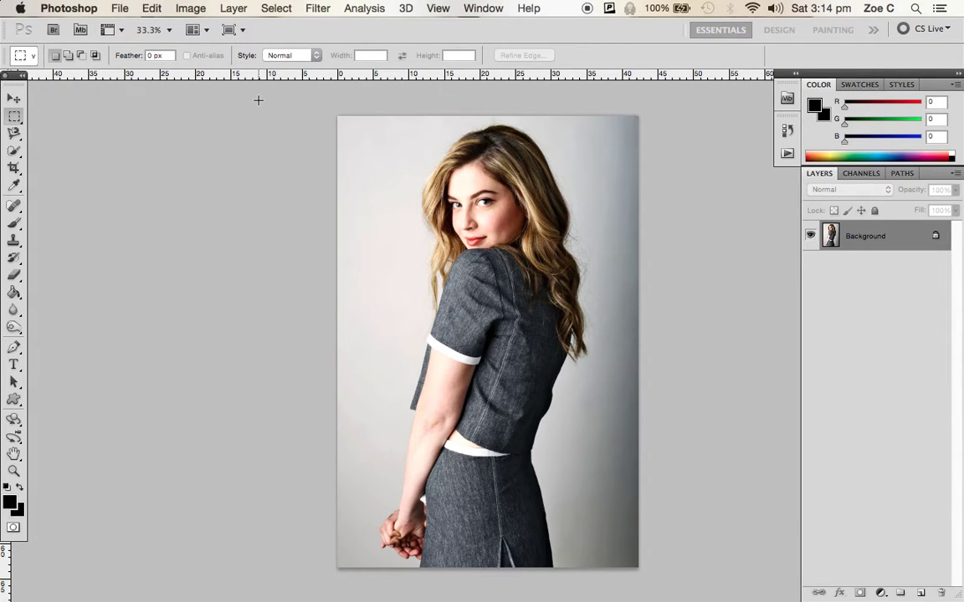
# Activate the Quick Selection tool and set its brush size to 41 px
pyautogui.click(15, 151)
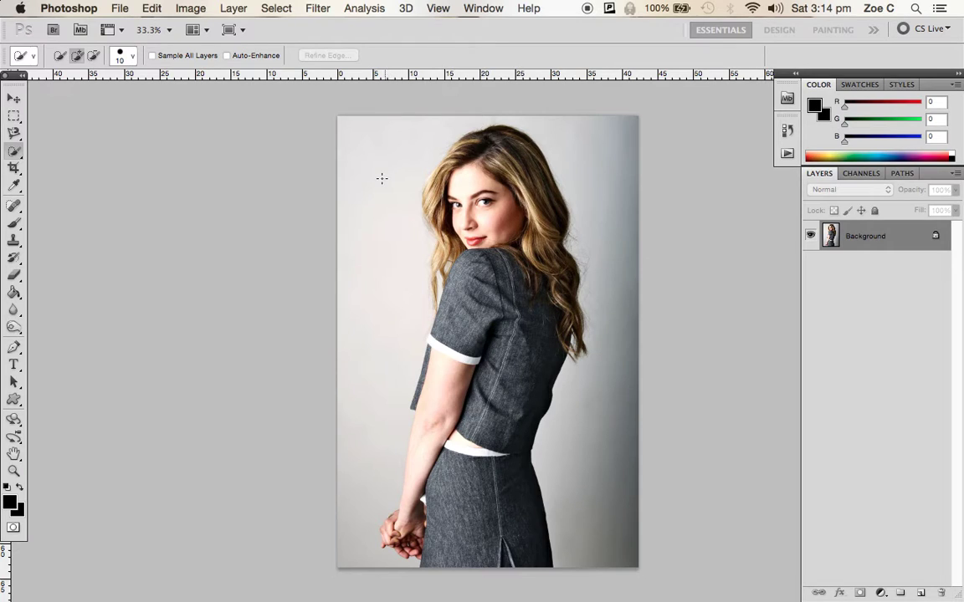
pyautogui.click(132, 59)
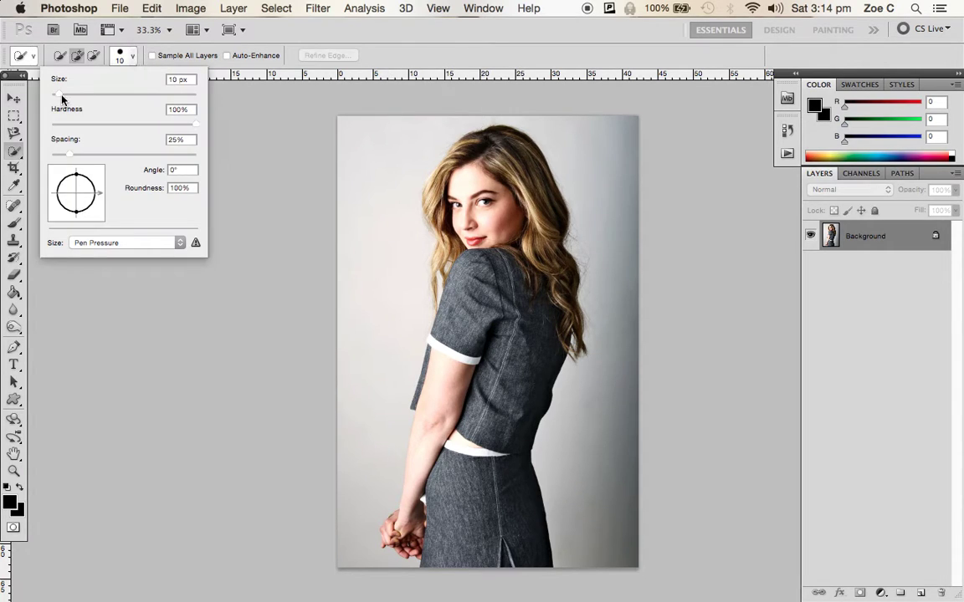
pyautogui.moveTo(58, 95); pyautogui.dragTo(81, 97)
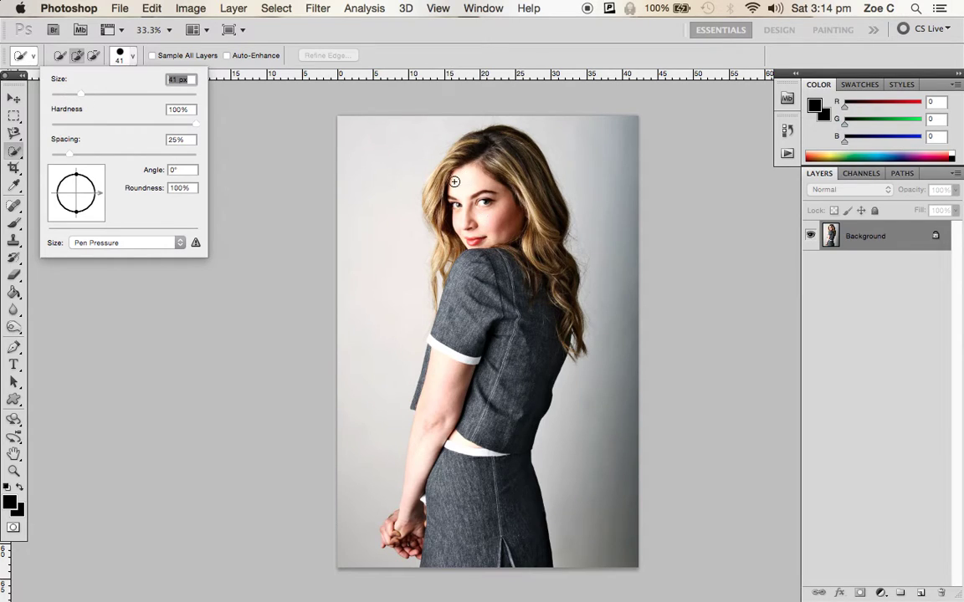
pyautogui.click(134, 58)
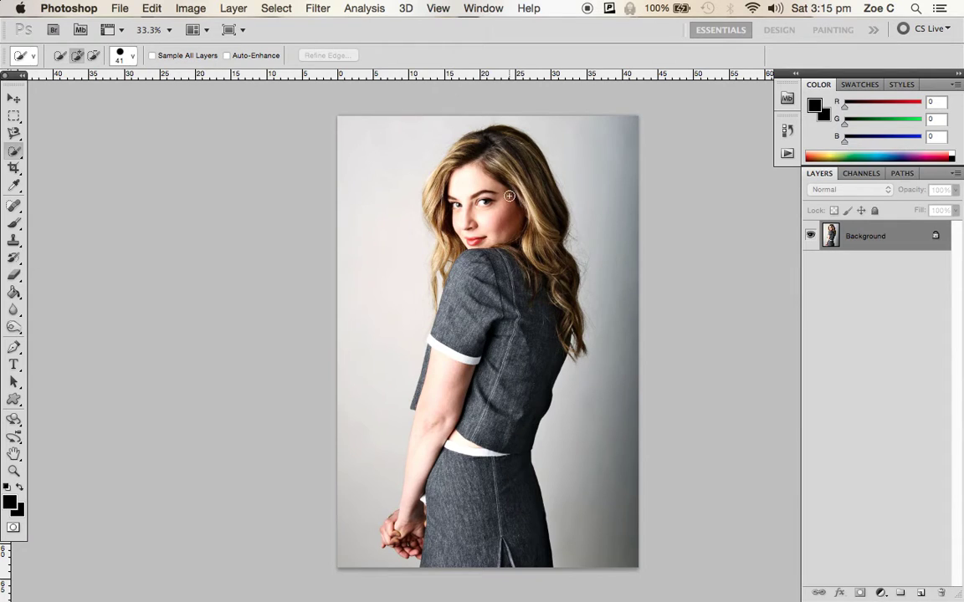
# Discard the first selection attempt and quick-select the woman's whole figure, including hair, face, arm, jacket and skirt
pyautogui.moveTo(520, 208)
pyautogui.mouseDown()
pyautogui.moveTo(488, 163)
pyautogui.moveTo(451, 206)
pyautogui.moveTo(441, 195)
pyautogui.moveTo(468, 153)
pyautogui.moveTo(513, 151)
pyautogui.moveTo(539, 187)
pyautogui.moveTo(561, 261)
pyautogui.moveTo(558, 337)
pyautogui.moveTo(509, 386)
pyautogui.moveTo(478, 454)
pyautogui.moveTo(480, 512)
pyautogui.moveTo(514, 562)
pyautogui.moveTo(398, 528)
pyautogui.moveTo(436, 437)
pyautogui.moveTo(438, 396)
pyautogui.moveTo(418, 401)
pyautogui.moveTo(448, 339)
pyautogui.moveTo(460, 284)
pyautogui.moveTo(451, 248)
pyautogui.moveTo(443, 250)
pyautogui.moveTo(437, 303)
pyautogui.moveTo(448, 265)
pyautogui.moveTo(428, 189)
pyautogui.moveTo(465, 145)
pyautogui.mouseUp()
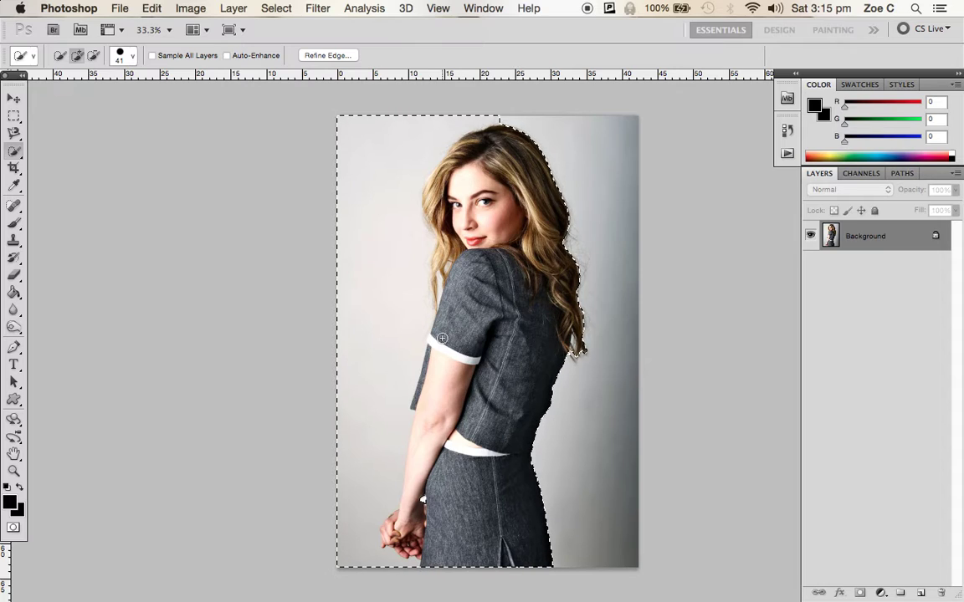
pyautogui.press('super+d')
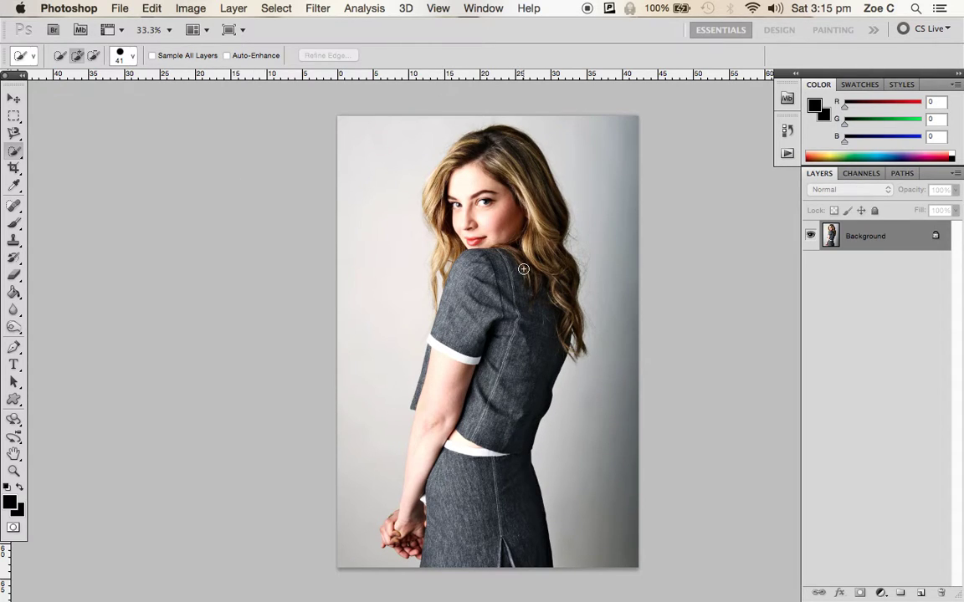
pyautogui.moveTo(528, 215)
pyautogui.mouseDown()
pyautogui.moveTo(519, 175)
pyautogui.moveTo(486, 153)
pyautogui.moveTo(467, 164)
pyautogui.moveTo(466, 185)
pyautogui.moveTo(476, 224)
pyautogui.moveTo(501, 243)
pyautogui.mouseUp()
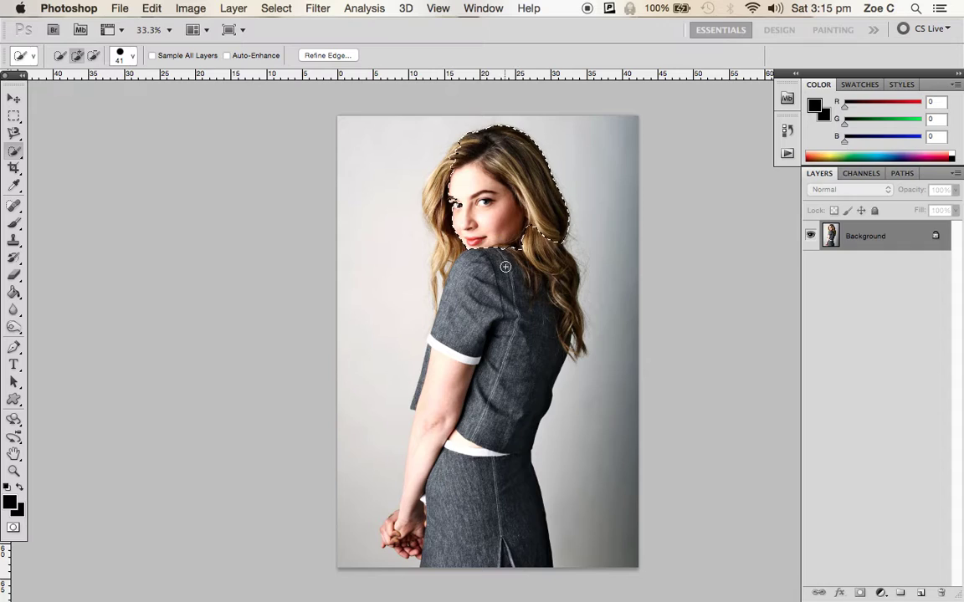
pyautogui.moveTo(504, 266)
pyautogui.mouseDown()
pyautogui.moveTo(501, 257)
pyautogui.moveTo(450, 244)
pyautogui.moveTo(433, 215)
pyautogui.mouseUp()
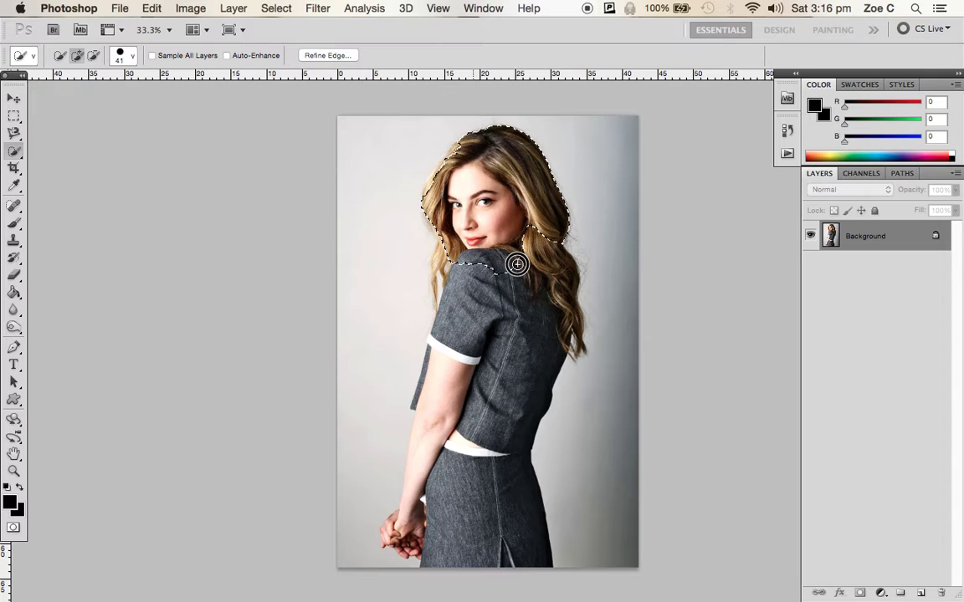
pyautogui.moveTo(514, 263)
pyautogui.mouseDown()
pyautogui.moveTo(528, 323)
pyautogui.moveTo(506, 369)
pyautogui.mouseUp()
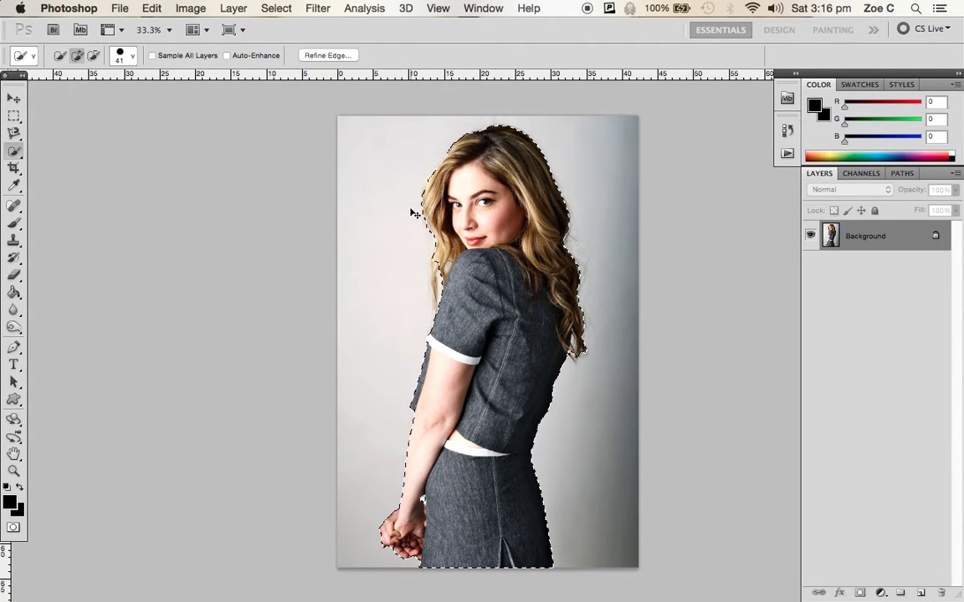
# Reduce the selection brush to 17 px and add the loose hair strands beside the front shoulder to the selection
pyautogui.press('super+equal')
pyautogui.press('super+equal')
pyautogui.press('super+equal')
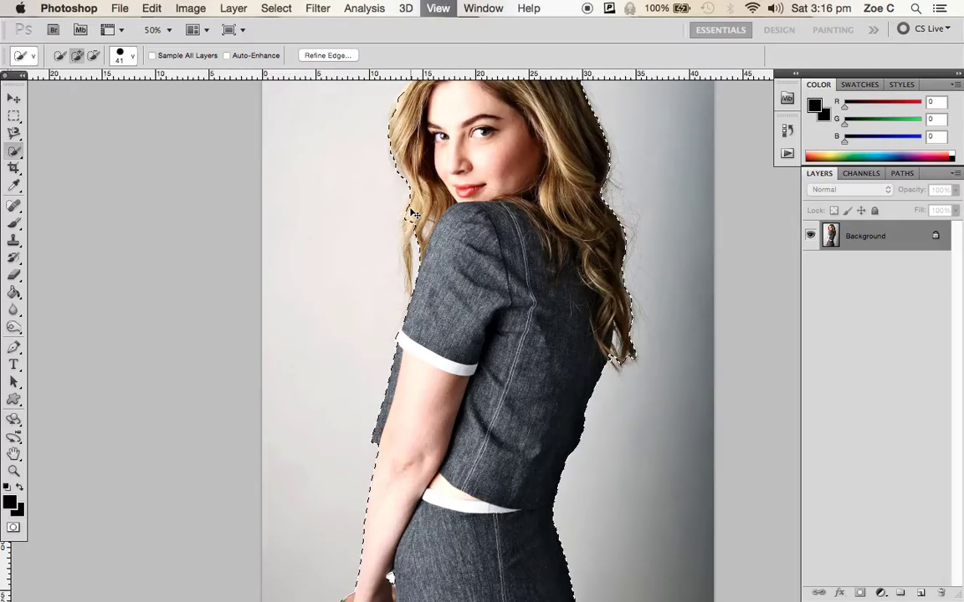
pyautogui.scroll(10, 410, 210)
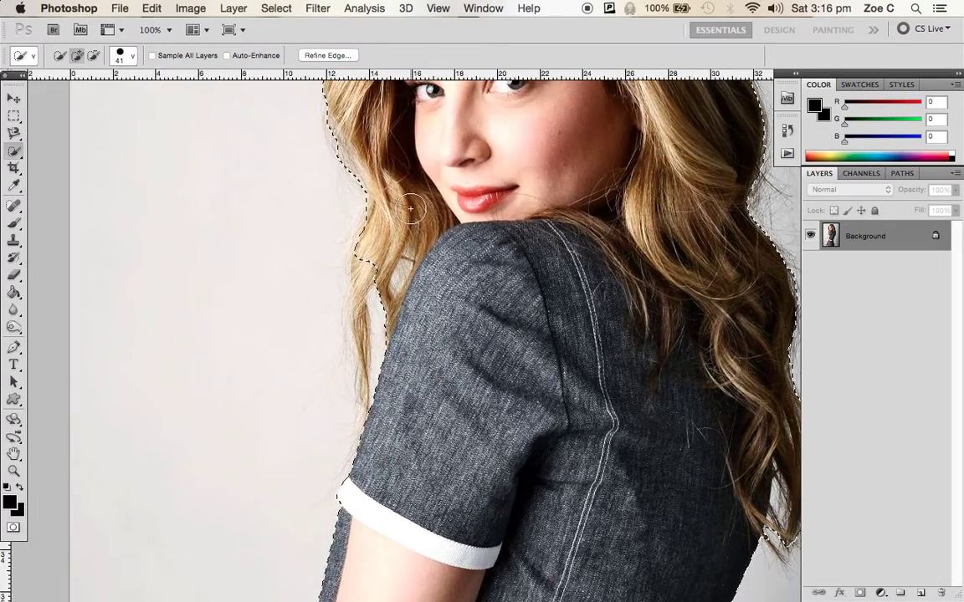
pyautogui.scroll(3, 411, 210)
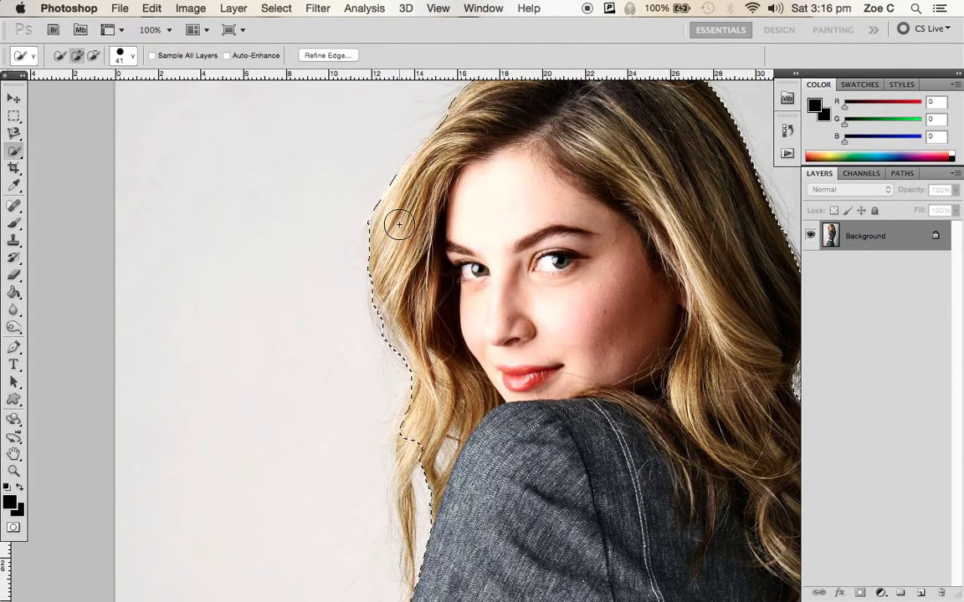
pyautogui.scroll(-3, 393, 220)
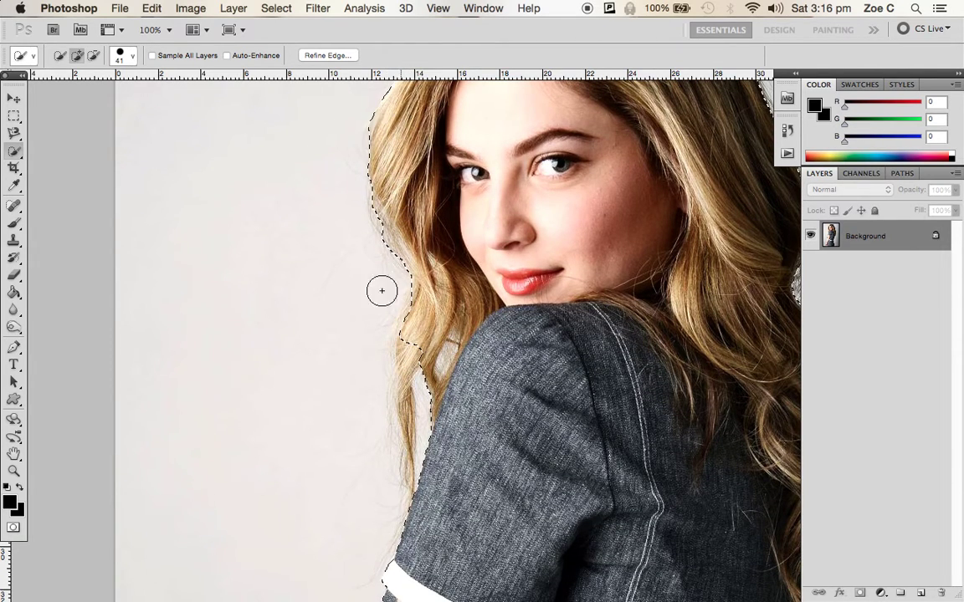
pyautogui.click(125, 55)
pyautogui.moveTo(80, 97); pyautogui.dragTo(63, 96)
pyautogui.click(405, 348)
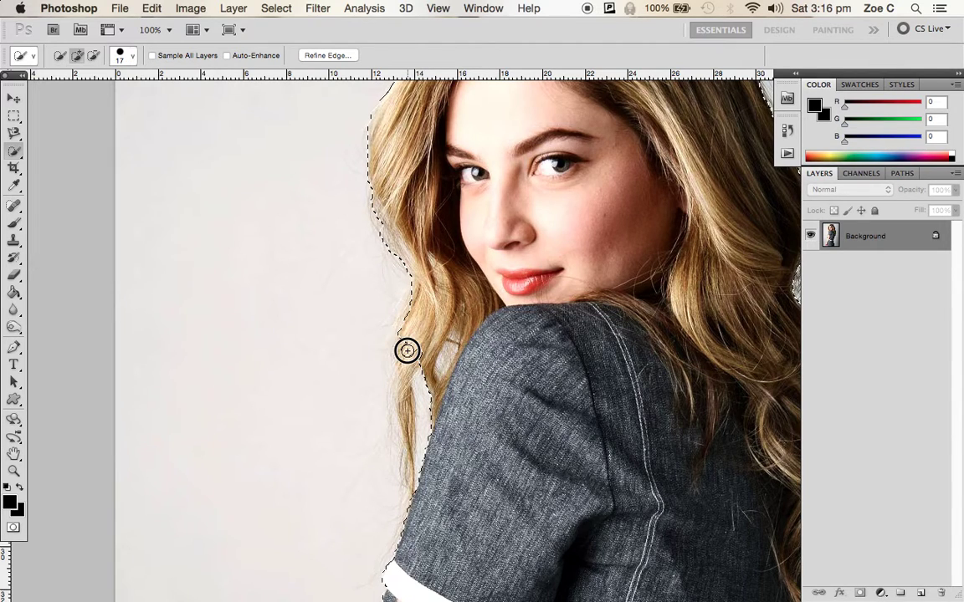
pyautogui.moveTo(408, 363)
pyautogui.mouseDown()
pyautogui.moveTo(405, 430)
pyautogui.moveTo(420, 477)
pyautogui.mouseUp()
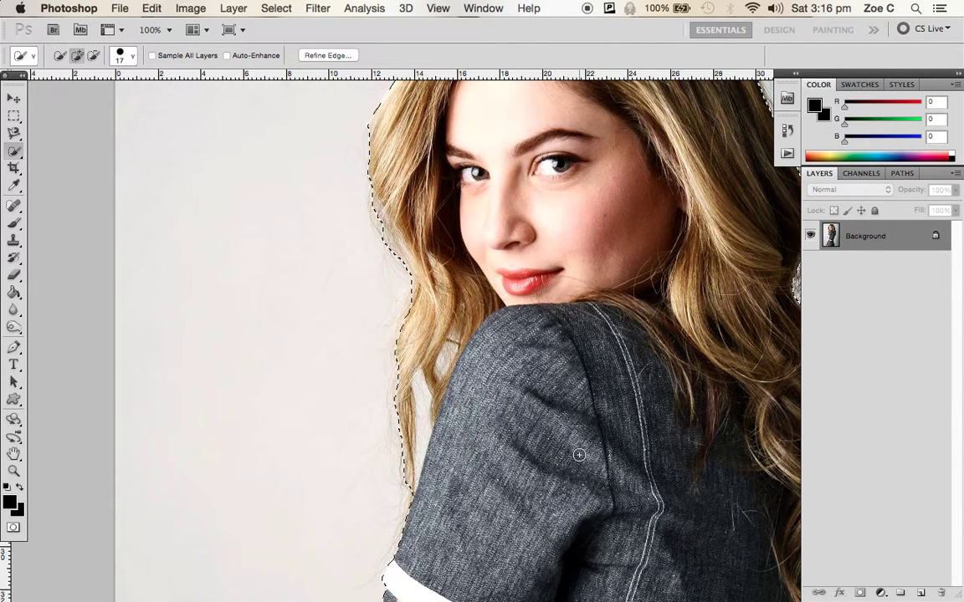
# Add the missing hair tips hanging over the woman's back to the selection
pyautogui.press('super+minus')
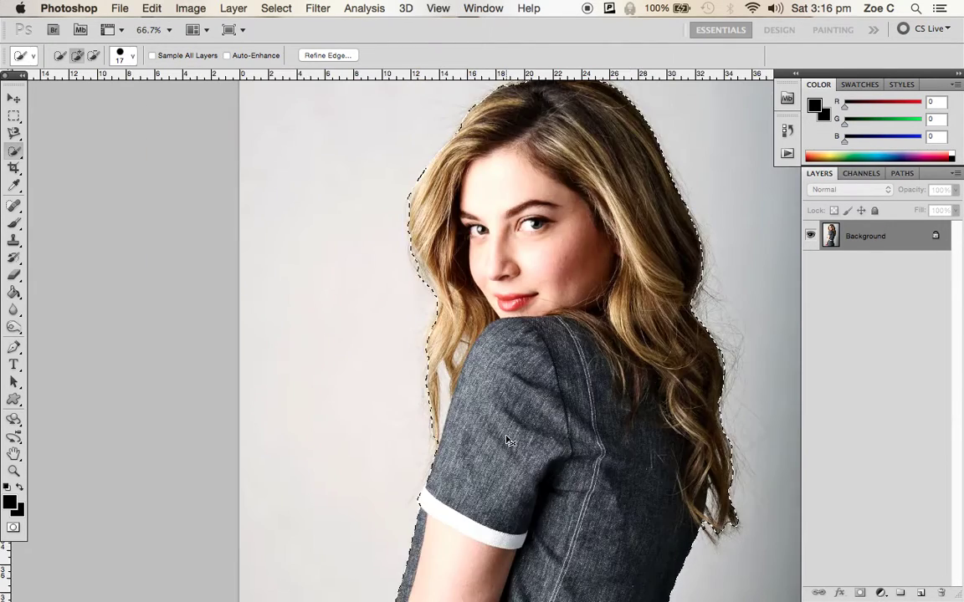
pyautogui.scroll(1, 508, 432)
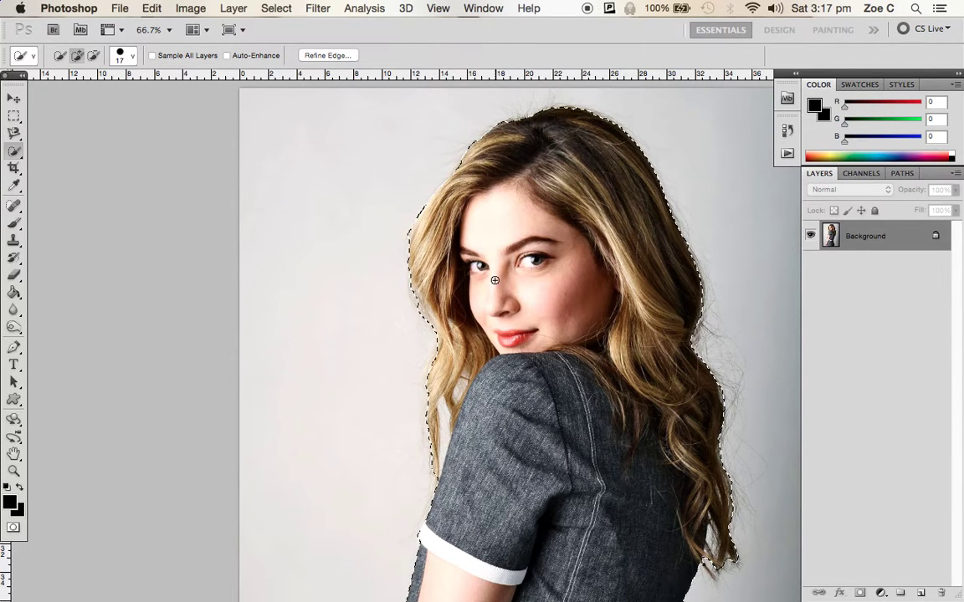
pyautogui.scroll(-8, 494, 281)
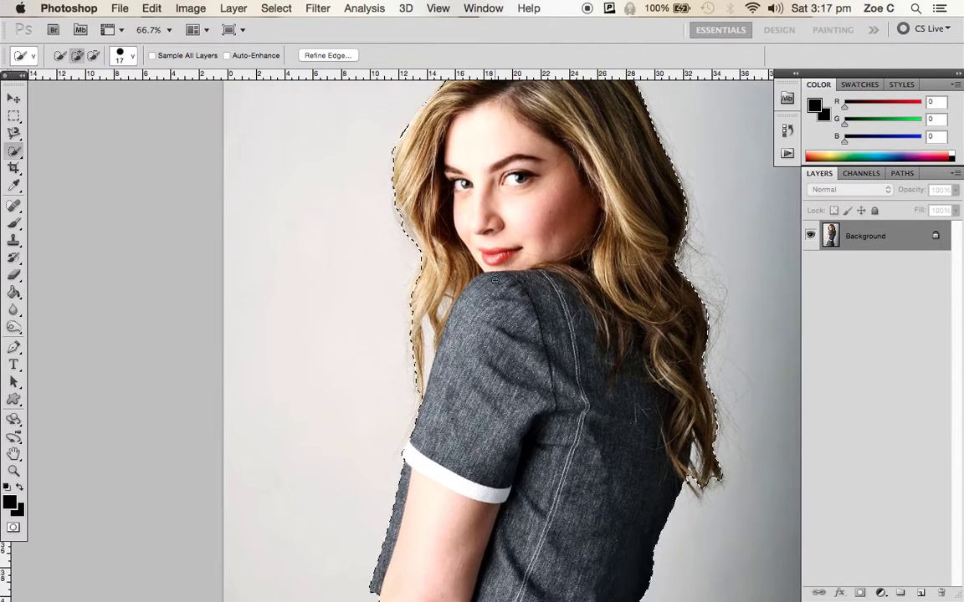
pyautogui.scroll(2, 588, 358)
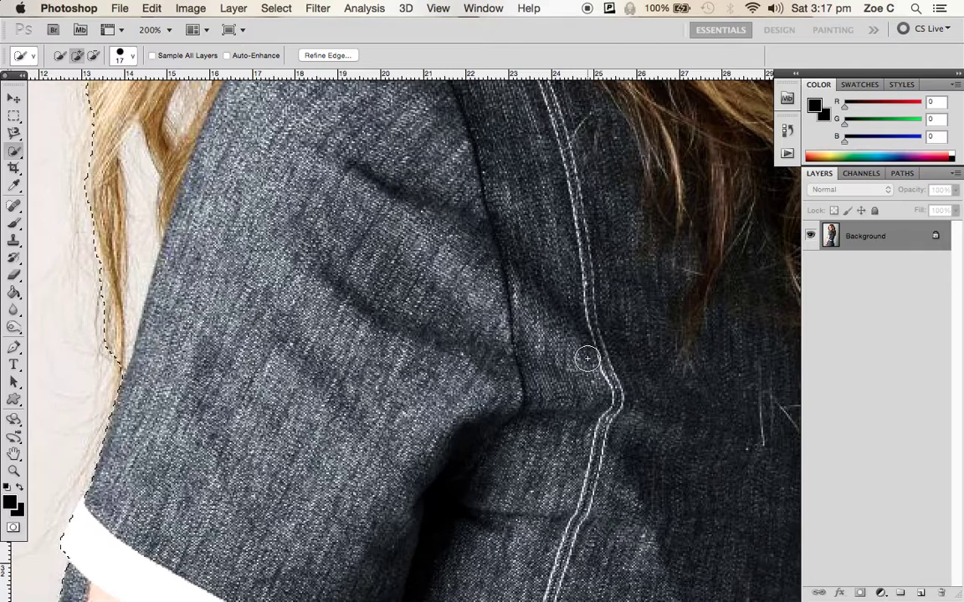
pyautogui.hscroll(5, 589, 355)
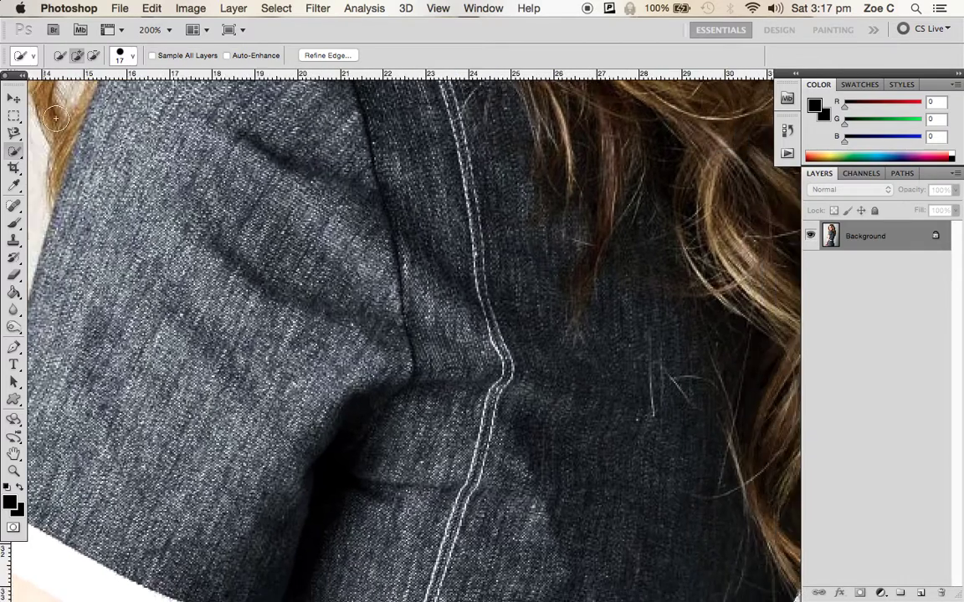
pyautogui.scroll(-1, 387, 264)
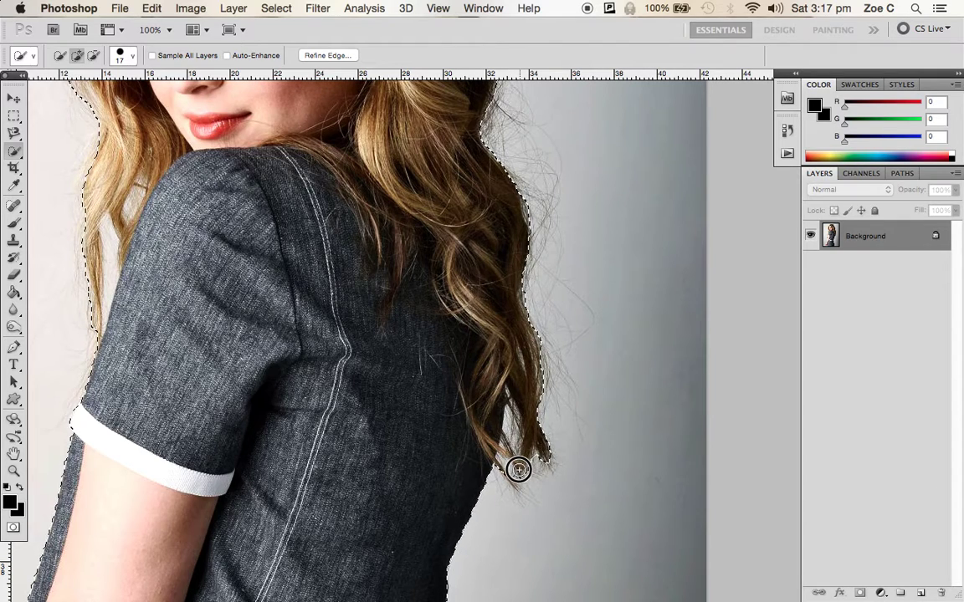
pyautogui.moveTo(507, 474); pyautogui.dragTo(490, 445)
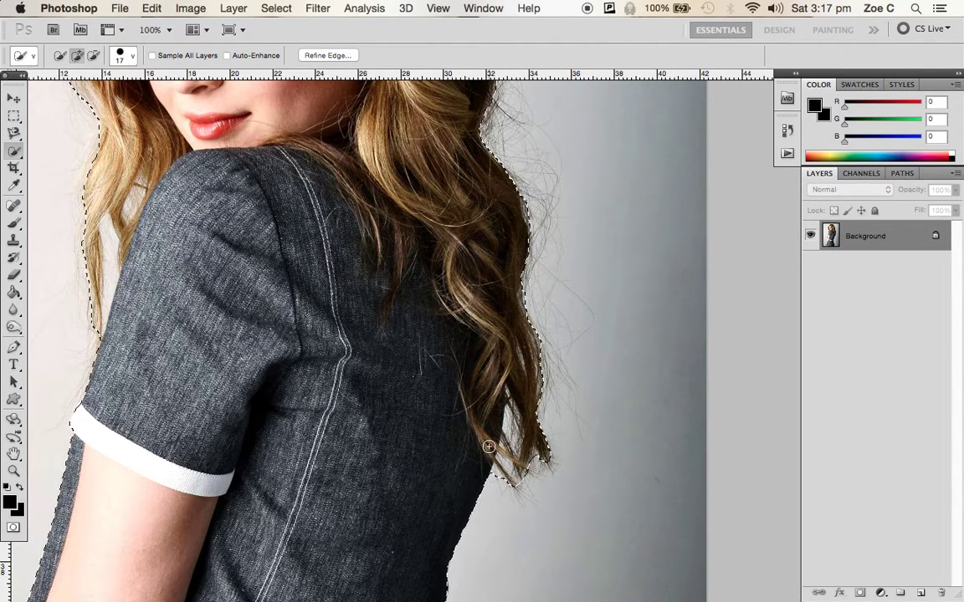
pyautogui.press('super+minus')
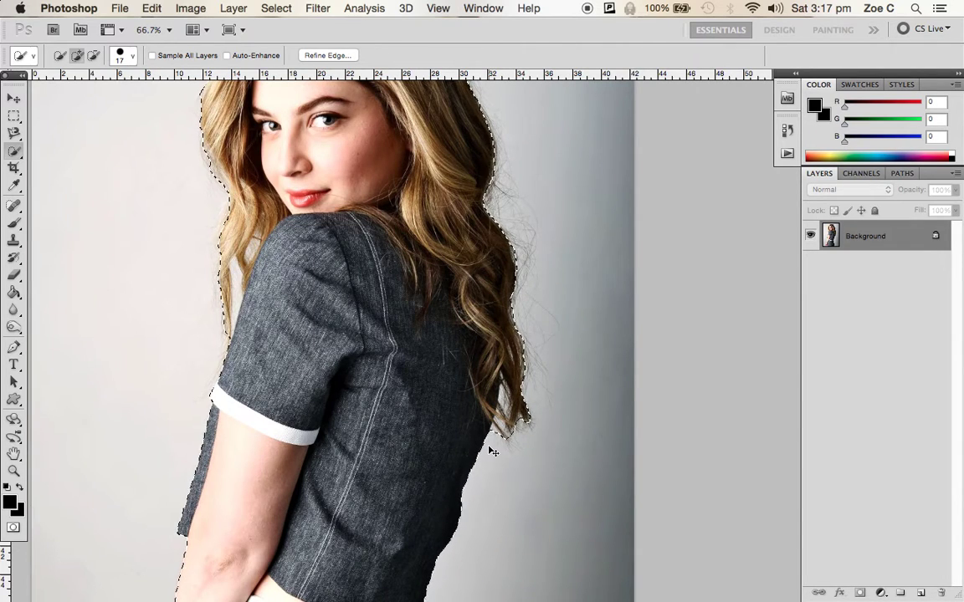
pyautogui.press('super+minus')
pyautogui.hscroll(-2, 497, 449)
pyautogui.scroll(2, 497, 450)
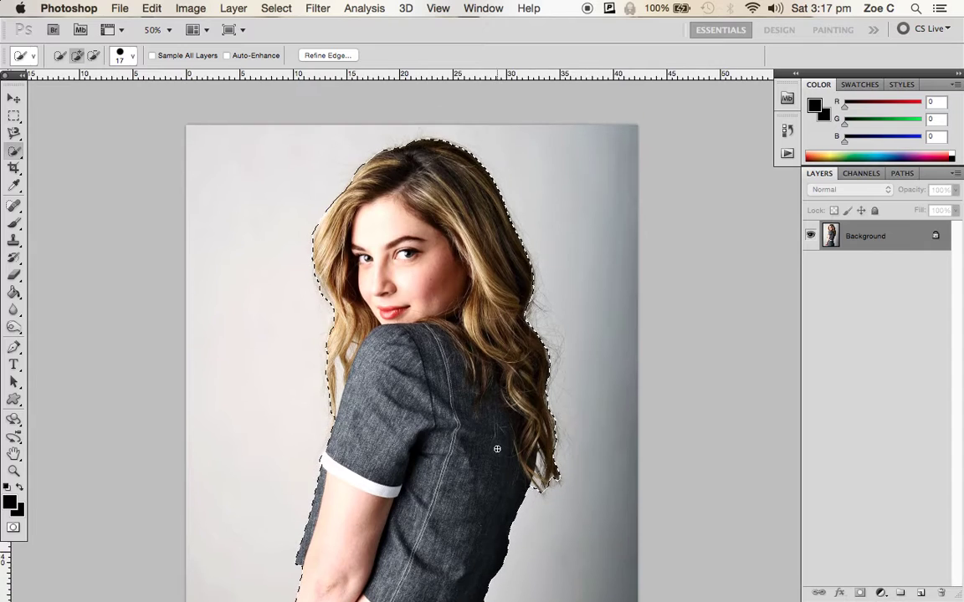
# Try to add the fingertips of the clasped hands to the selection, and undo the addition
pyautogui.scroll(-5, 497, 450)
pyautogui.scroll(-6, 497, 449)
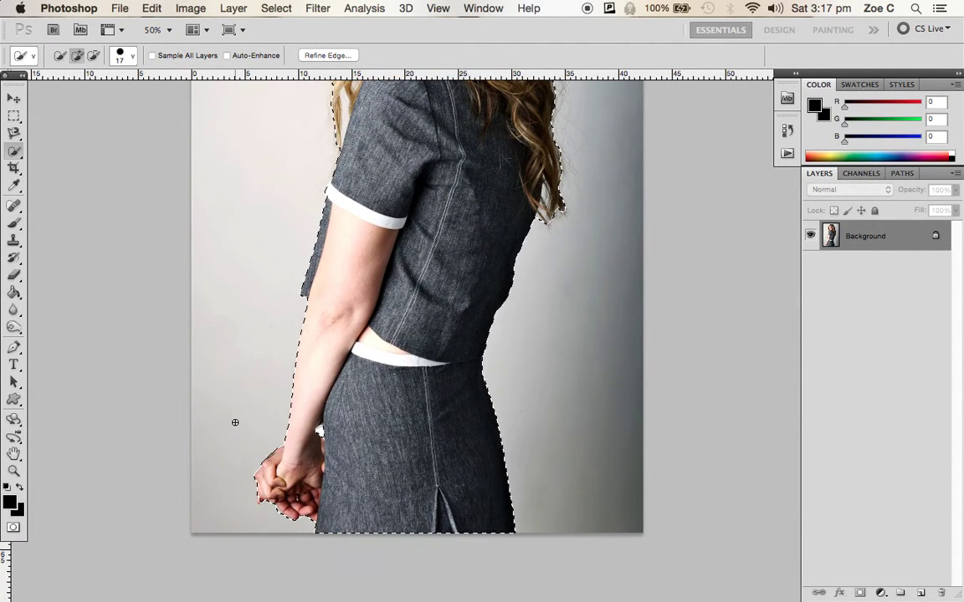
pyautogui.press('super+plus')
pyautogui.scroll(-5, 235, 428)
pyautogui.hscroll(-2, 235, 428)
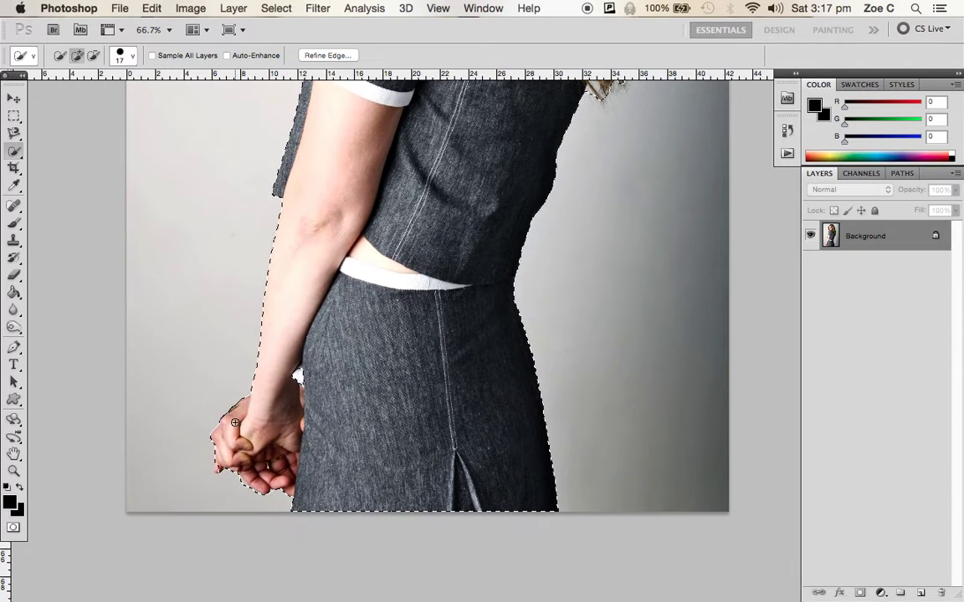
pyautogui.click(217, 468)
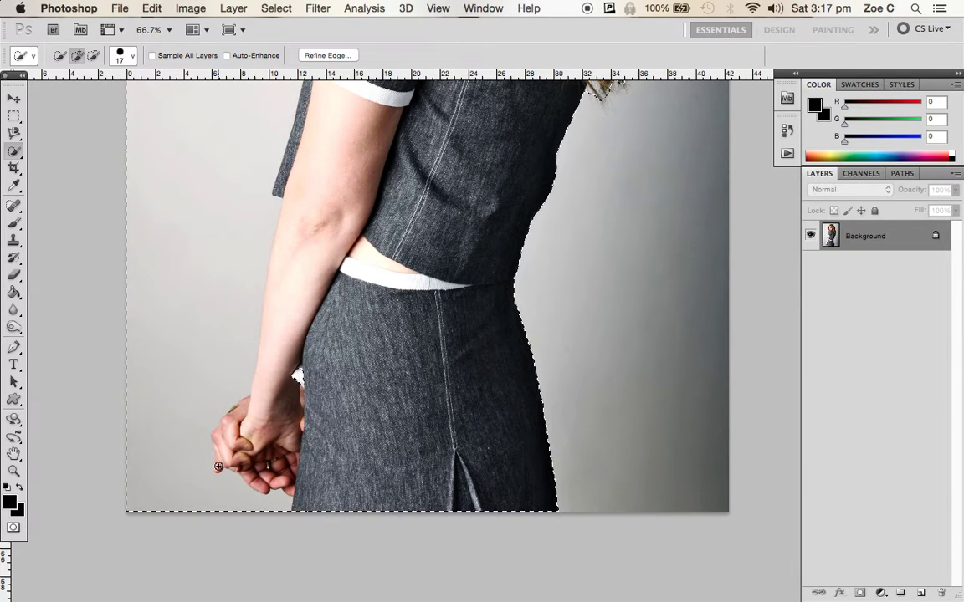
pyautogui.press('super+z')
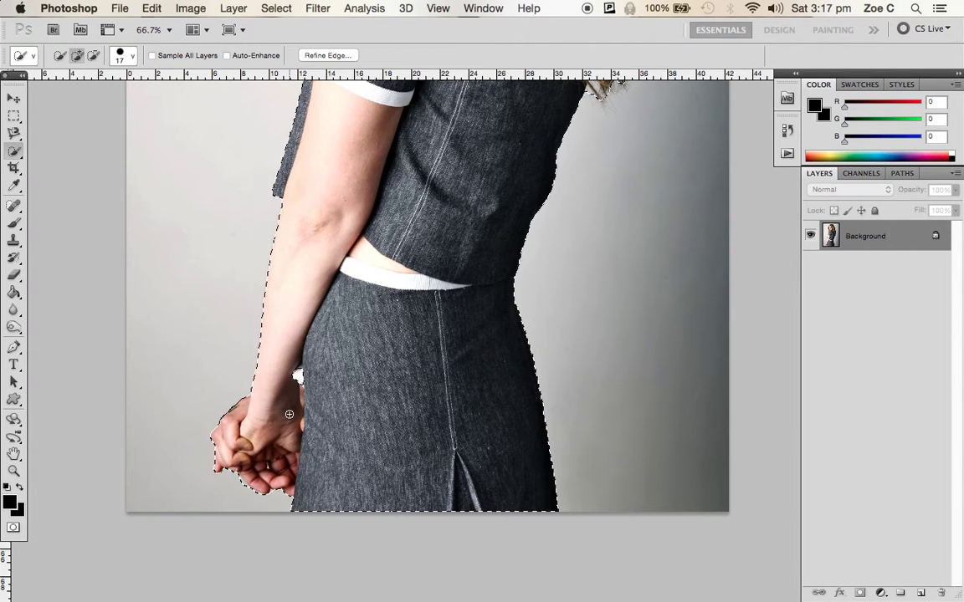
# Cut the selected woman out of the Background layer
pyautogui.press('super+minus')
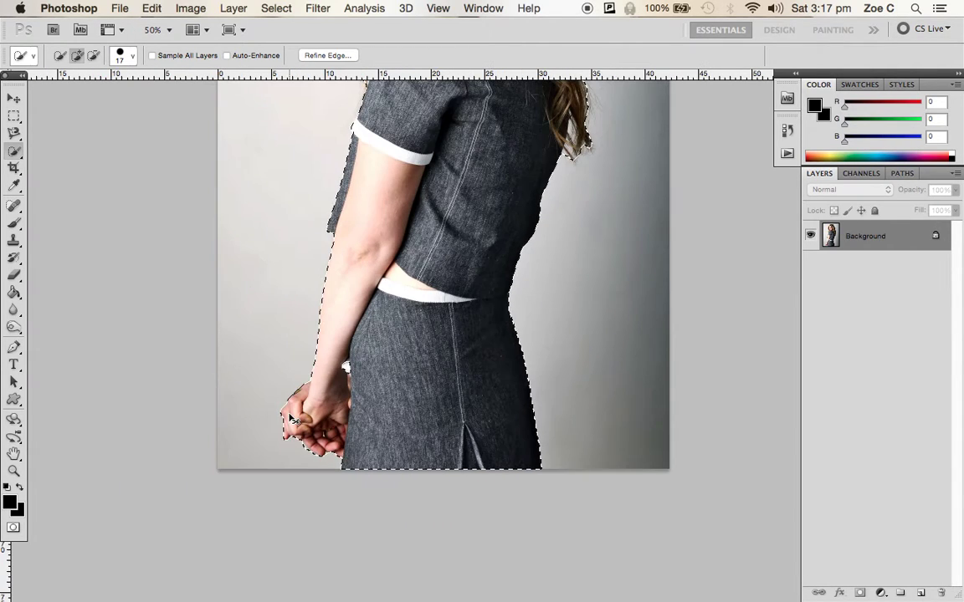
pyautogui.scroll(3, 289, 415)
pyautogui.scroll(5, 288, 414)
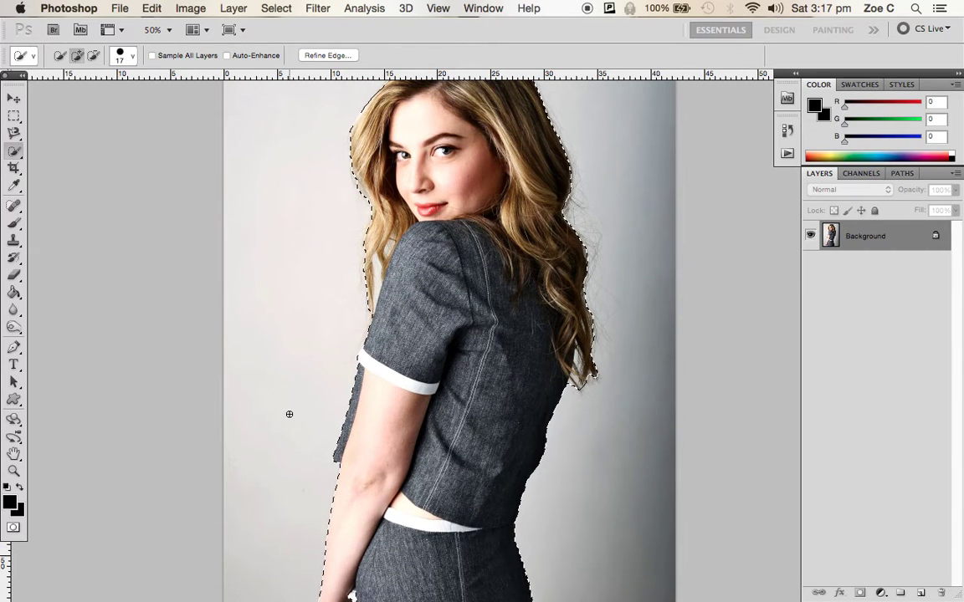
pyautogui.hotkey('alt', 'BackSpace')
pyautogui.press('super+d')
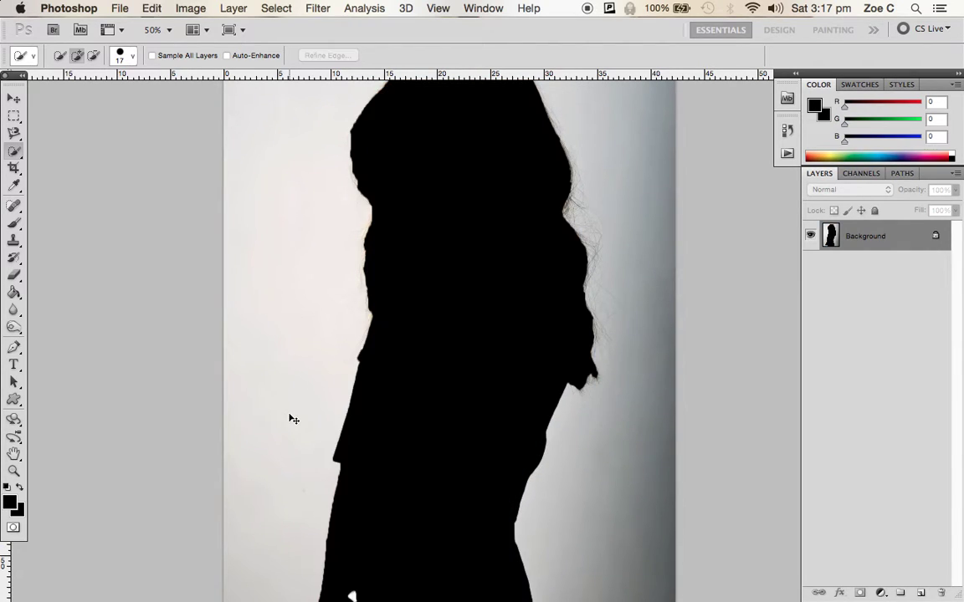
pyautogui.scroll(-5, 289, 414)
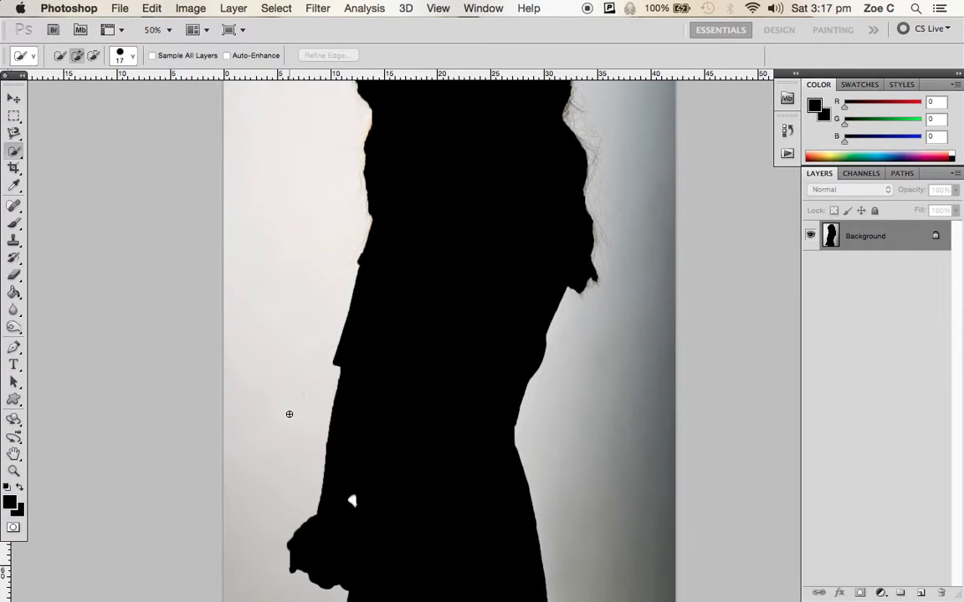
pyautogui.scroll(7, 289, 414)
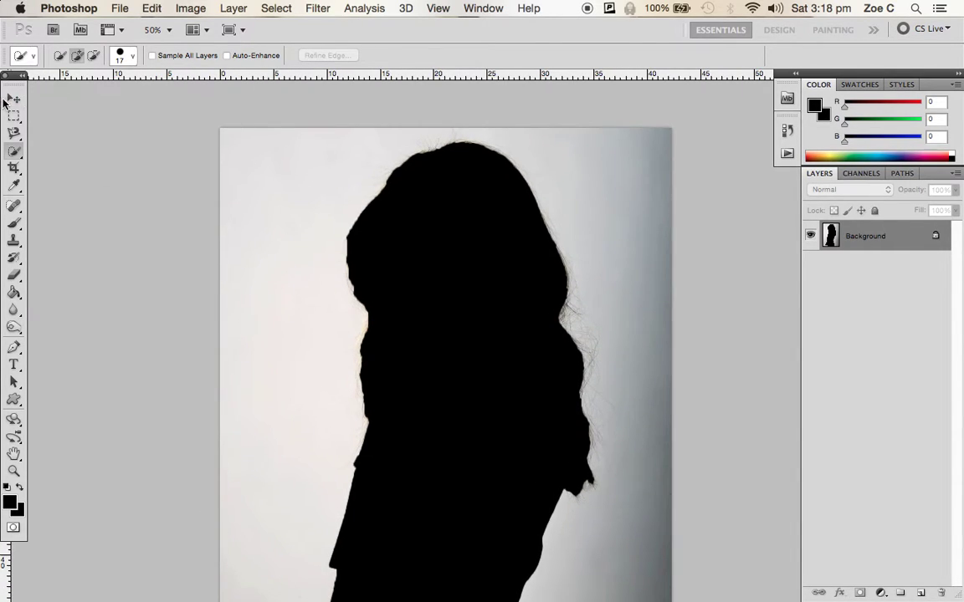
# Activate the Move tool, add a new layer above the Background and paste the cut-out woman onto it
pyautogui.click(12, 100)
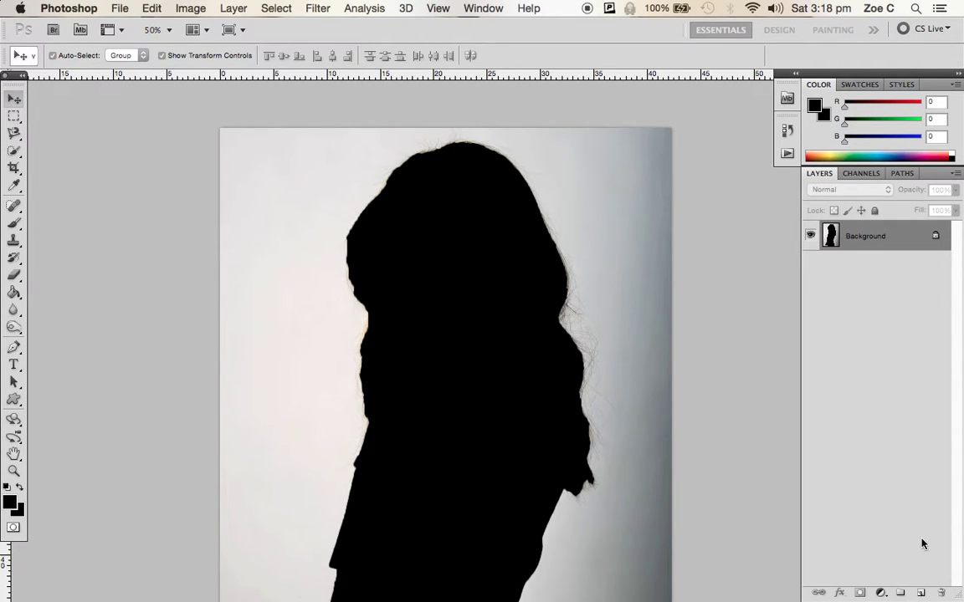
pyautogui.click(921, 595)
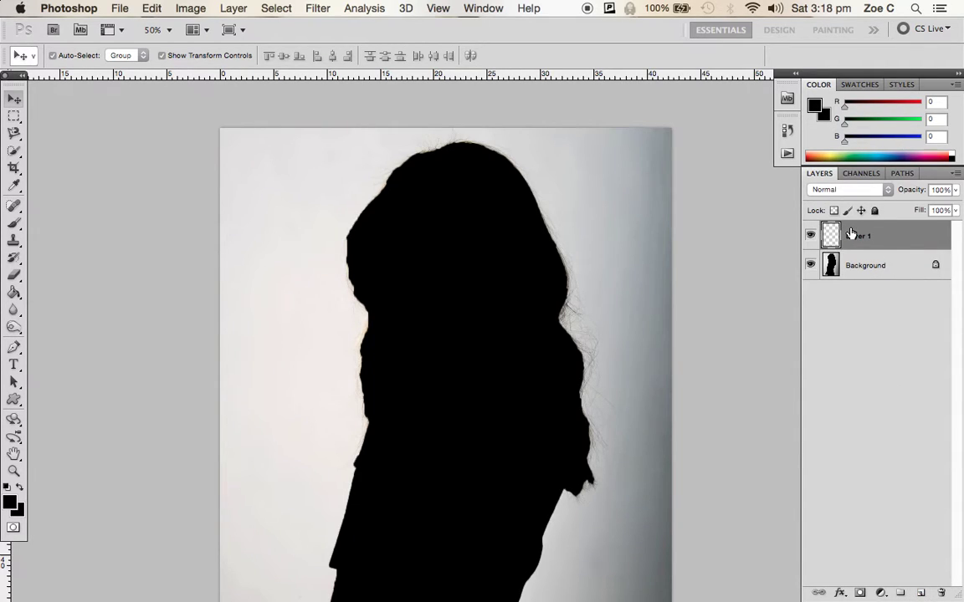
pyautogui.click(152, 8)
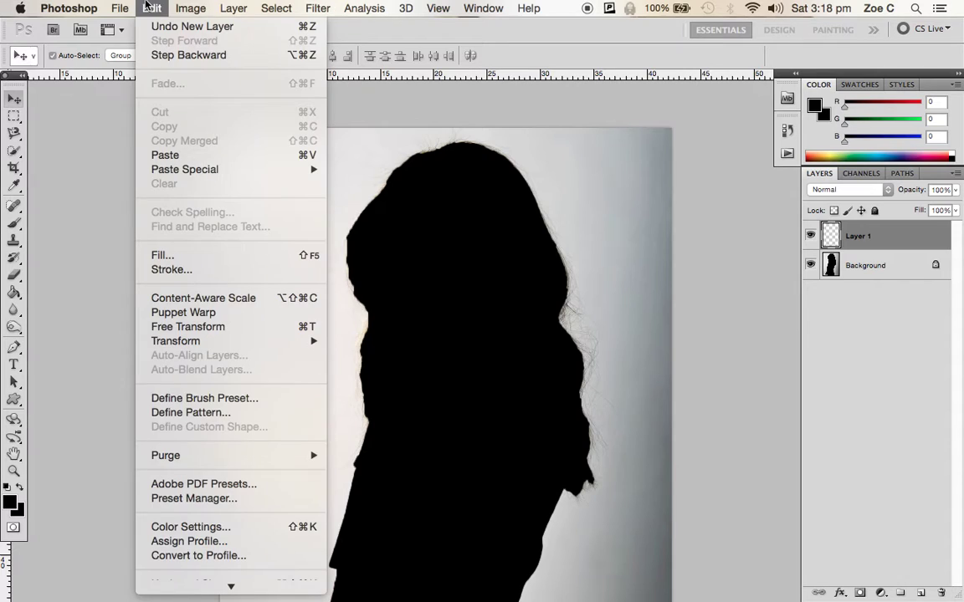
pyautogui.click(179, 155)
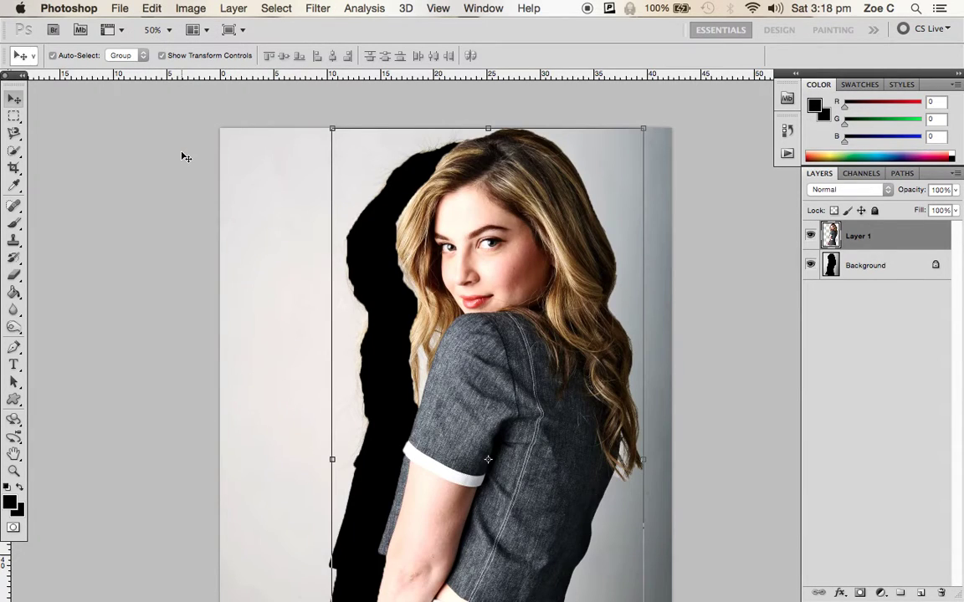
pyautogui.scroll(-6, 185, 157)
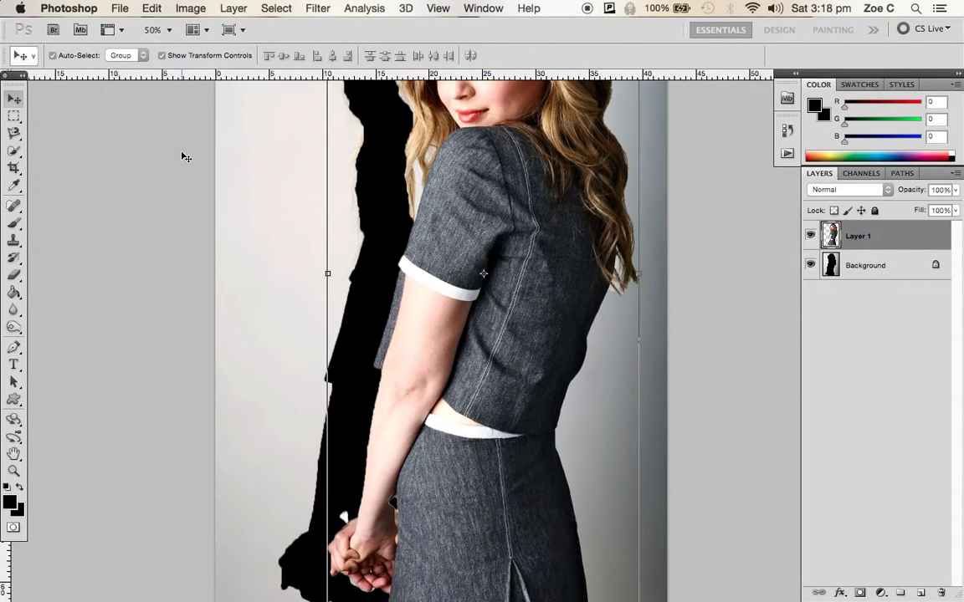
pyautogui.scroll(-5, 185, 157)
pyautogui.scroll(6, 186, 157)
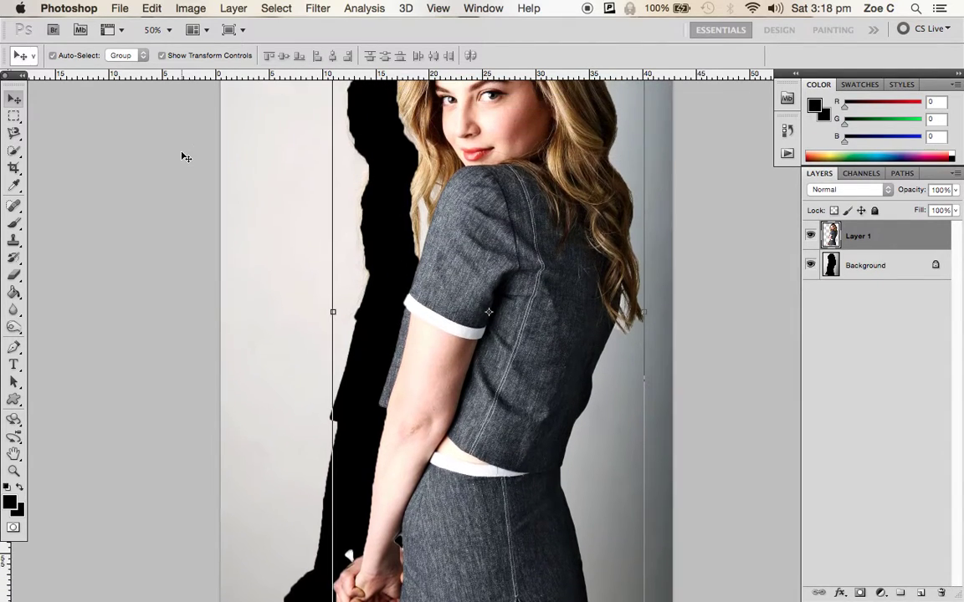
pyautogui.scroll(1, 186, 158)
# Convert the locked Background into a regular layer named Layer 0 and delete that layer
pyautogui.click(845, 266)
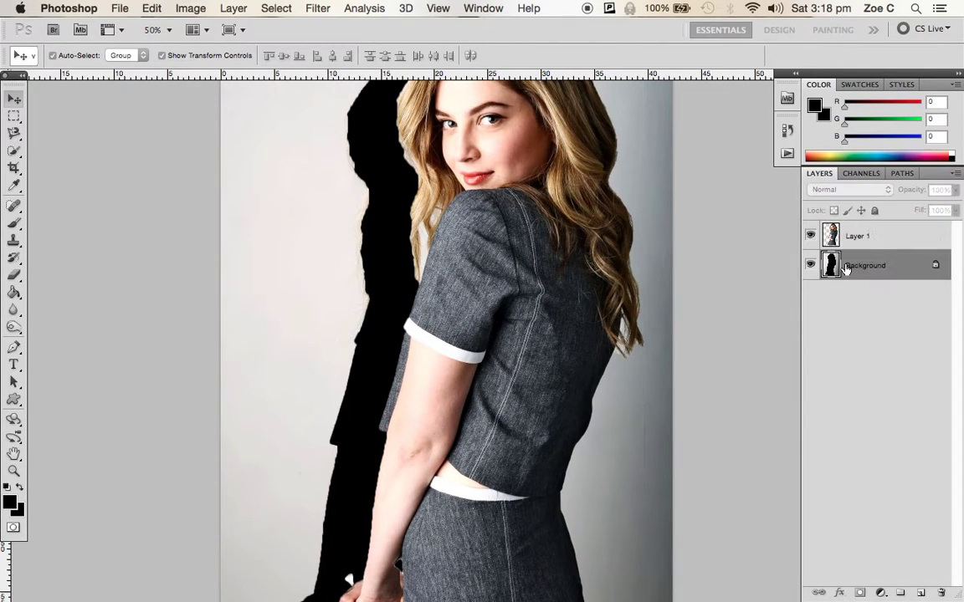
pyautogui.click(295, 217)
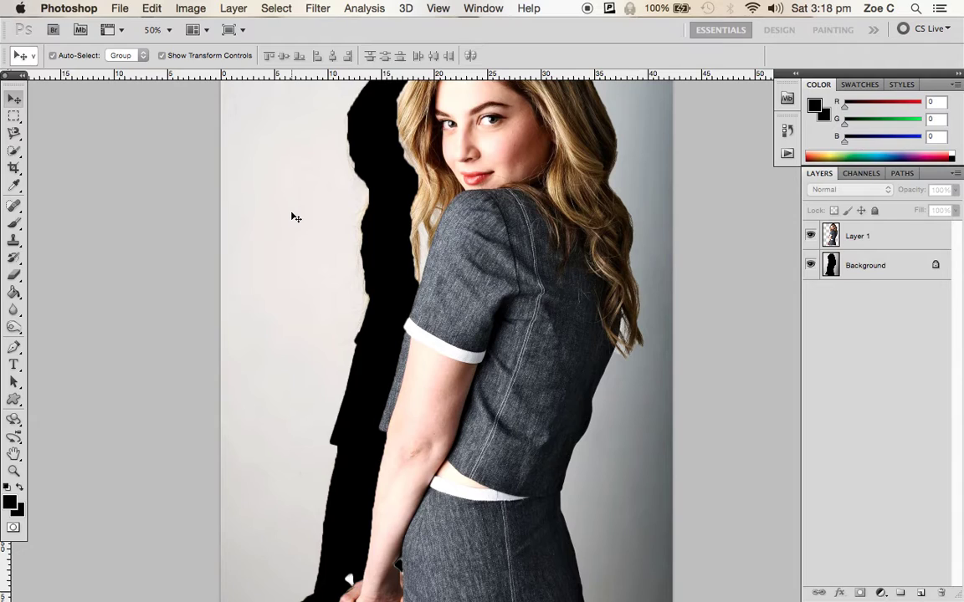
pyautogui.doubleClick(870, 263)
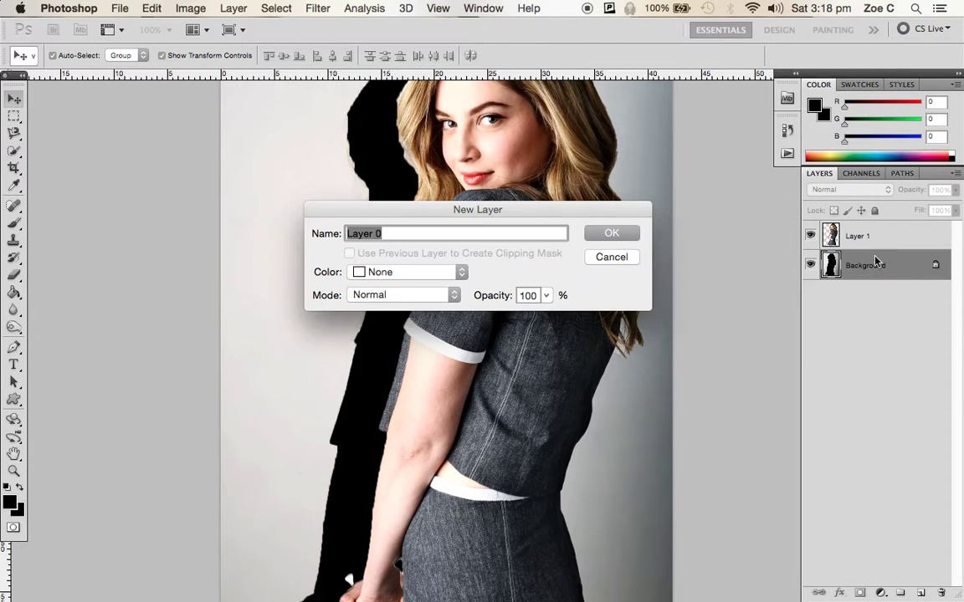
pyautogui.click(587, 236)
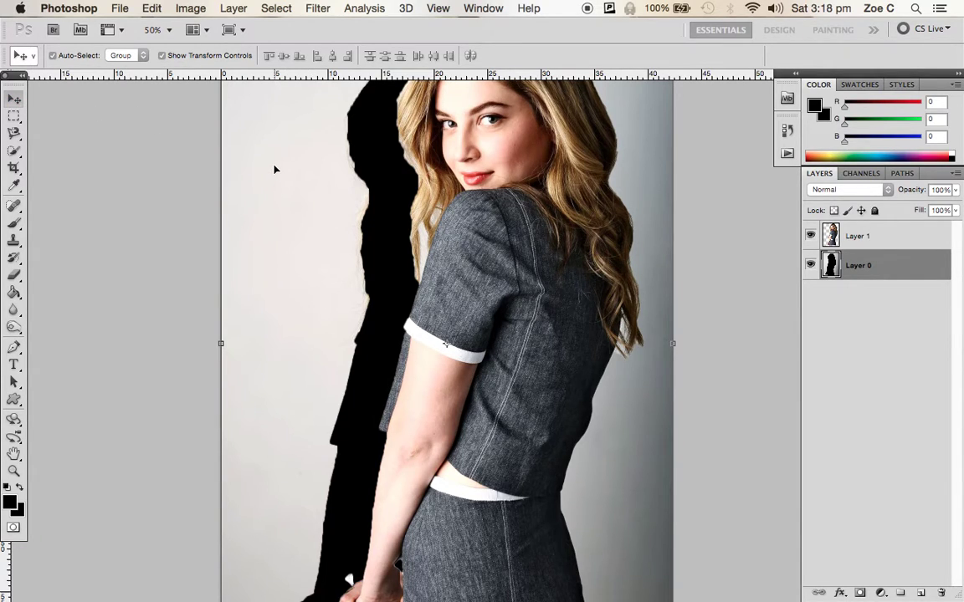
pyautogui.press('Delete')
pyautogui.scroll(5, 279, 171)
pyautogui.hscroll(-2, 279, 171)
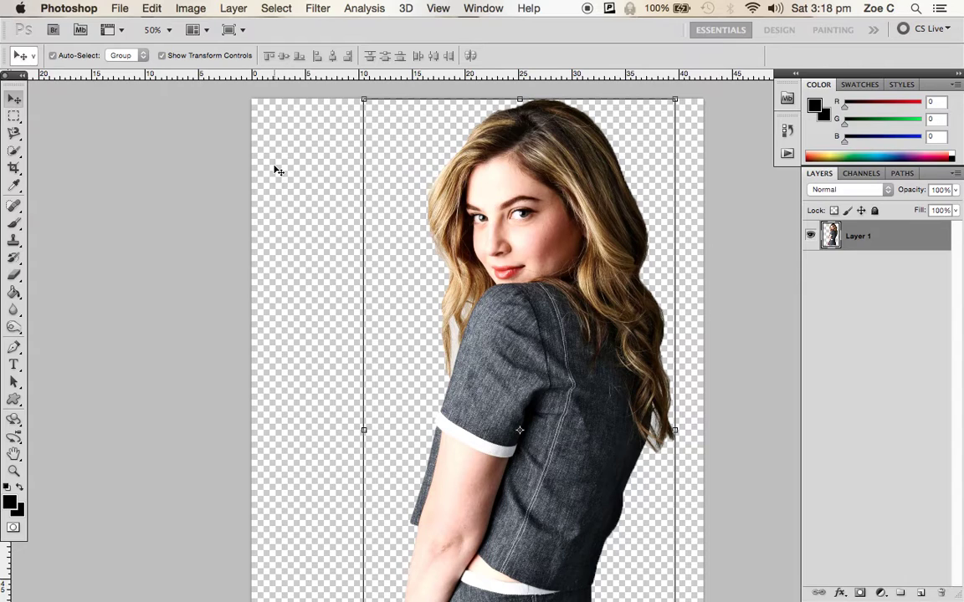
# Move the cut-out woman towards the middle of the canvas, with the skirt's lower edge on the canvas's bottom edge
pyautogui.press('j')
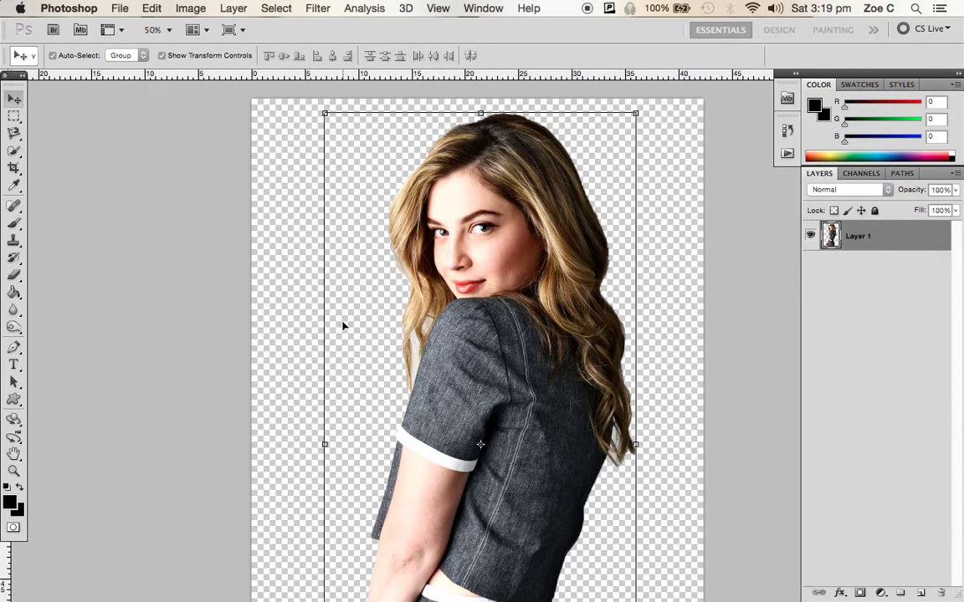
pyautogui.scroll(-5, 343, 327)
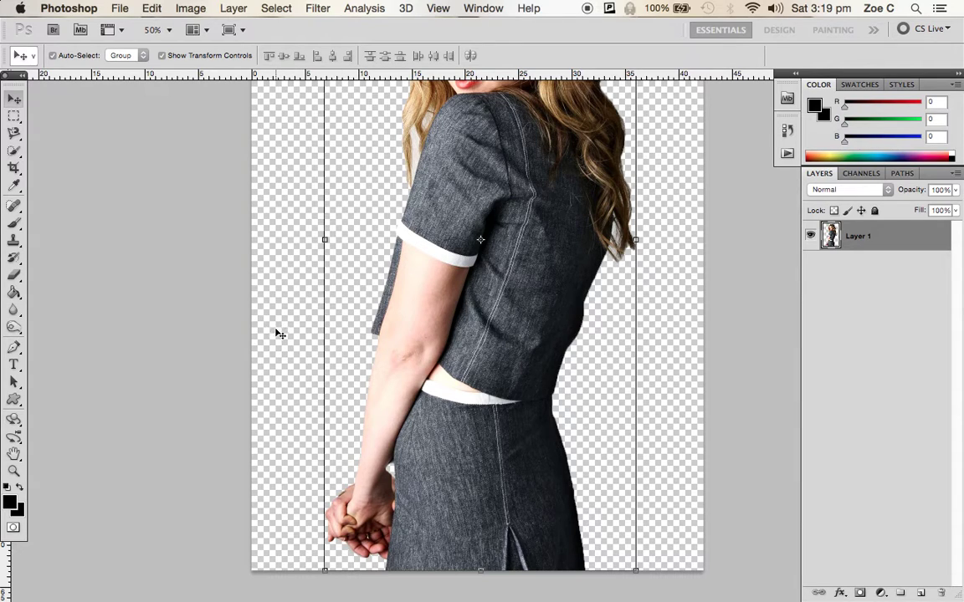
# Activate the Eraser tool with a soft round brush of 28 px and 0% hardness
pyautogui.press('super+semicolon')
pyautogui.press('super+equal')
pyautogui.press('super+equal')
pyautogui.scroll(6, 277, 333)
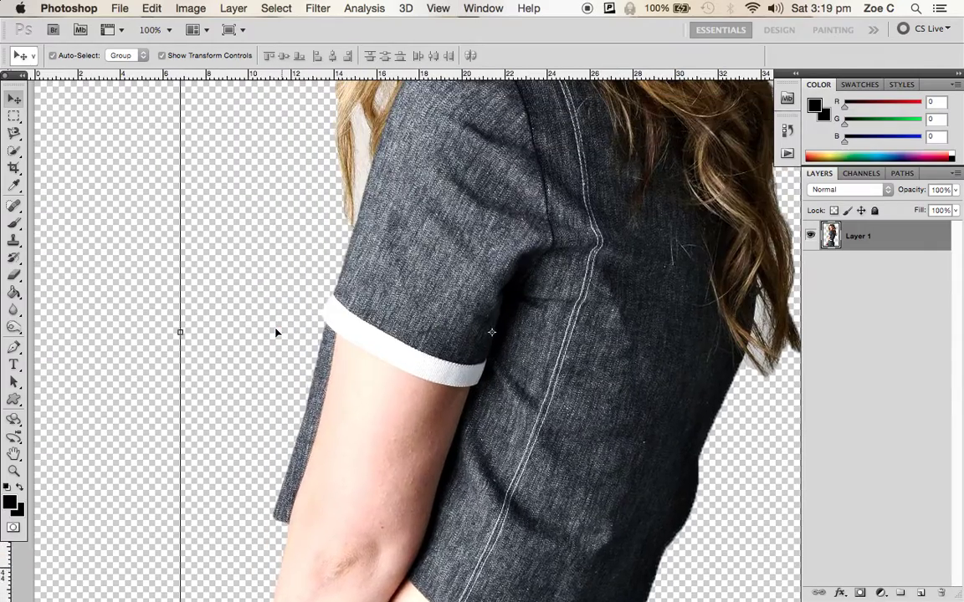
pyautogui.scroll(5, 277, 333)
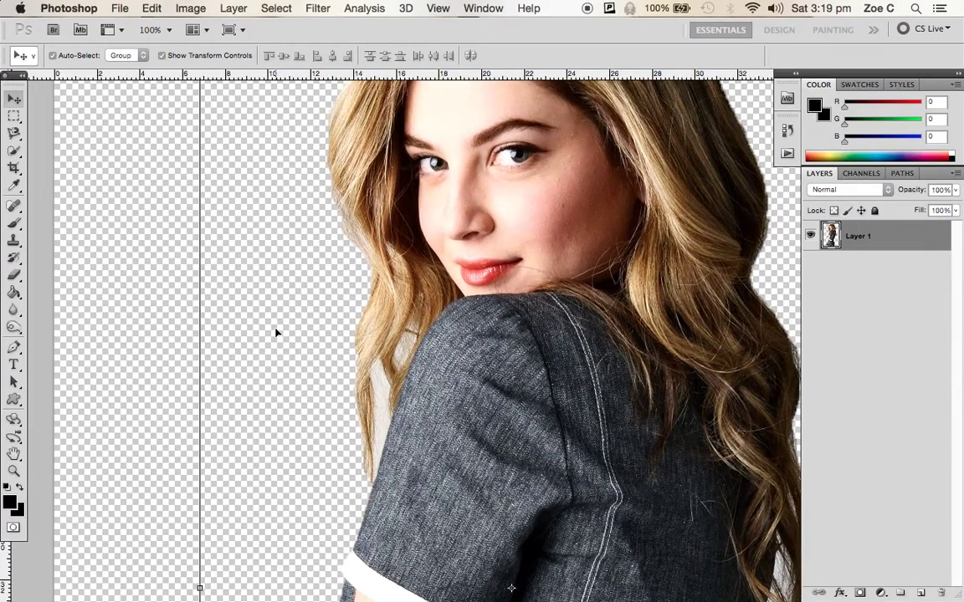
pyautogui.click(13, 278)
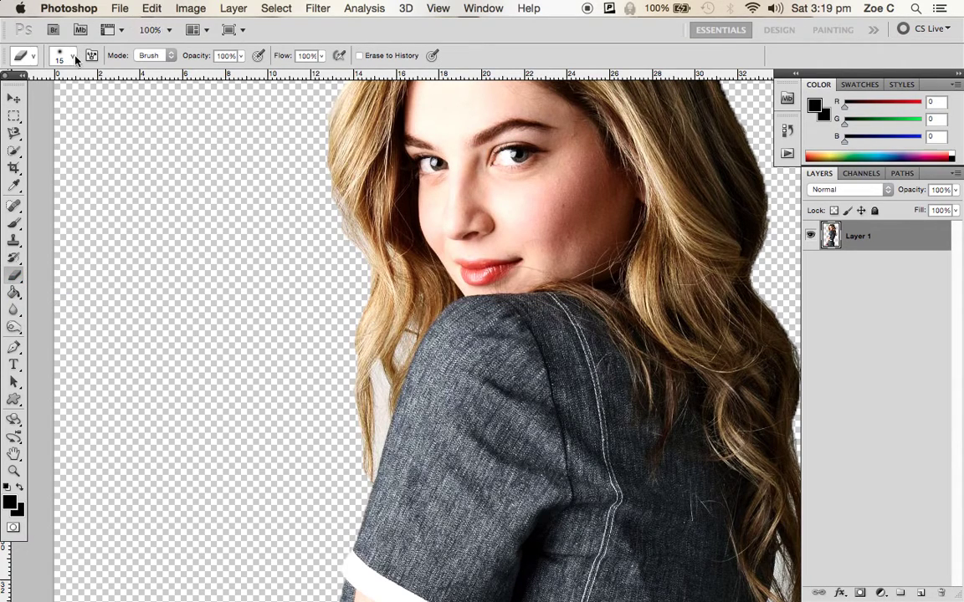
pyautogui.click(74, 58)
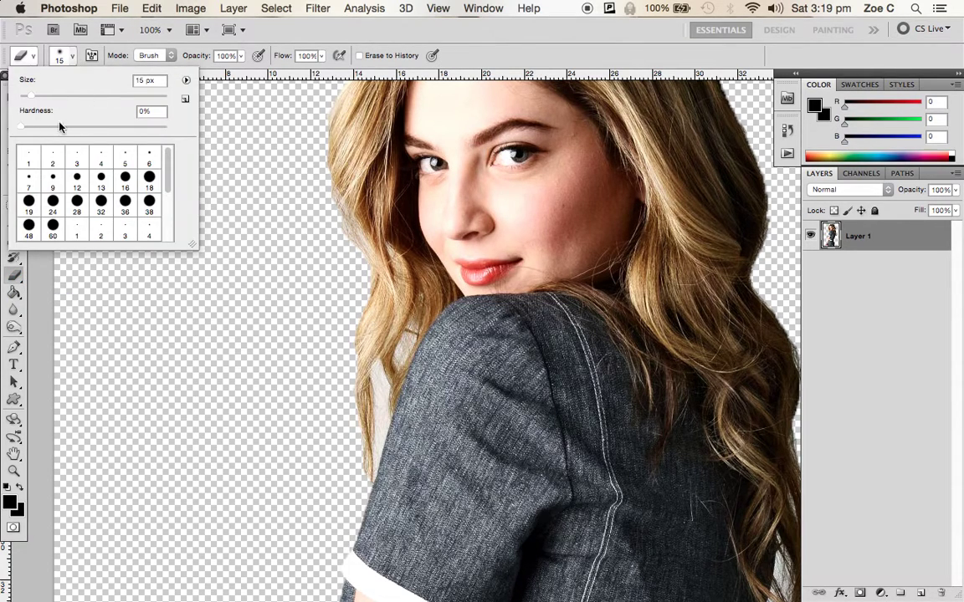
pyautogui.scroll(-5, 91, 179)
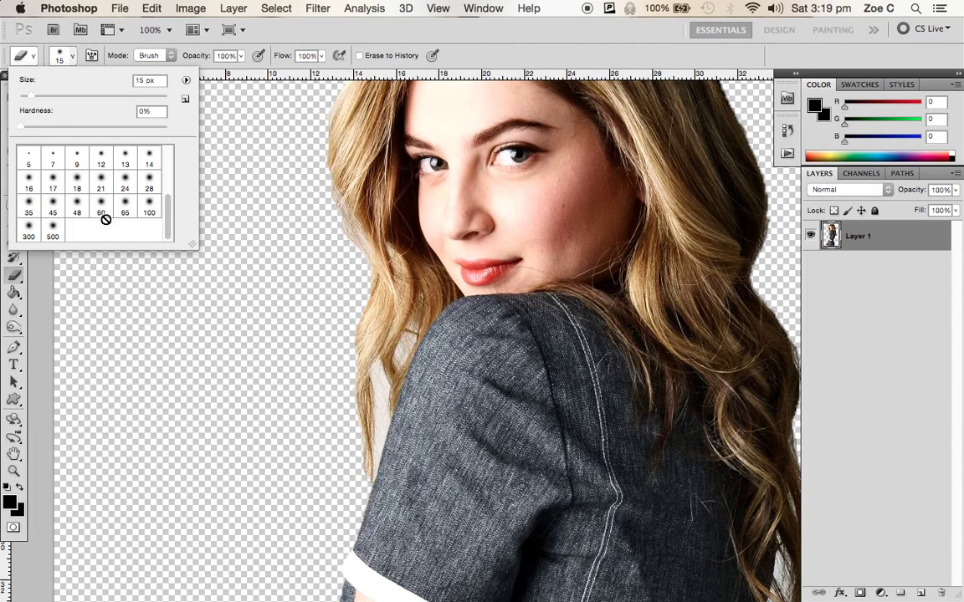
pyautogui.click(77, 205)
pyautogui.moveTo(56, 101); pyautogui.dragTo(40, 98)
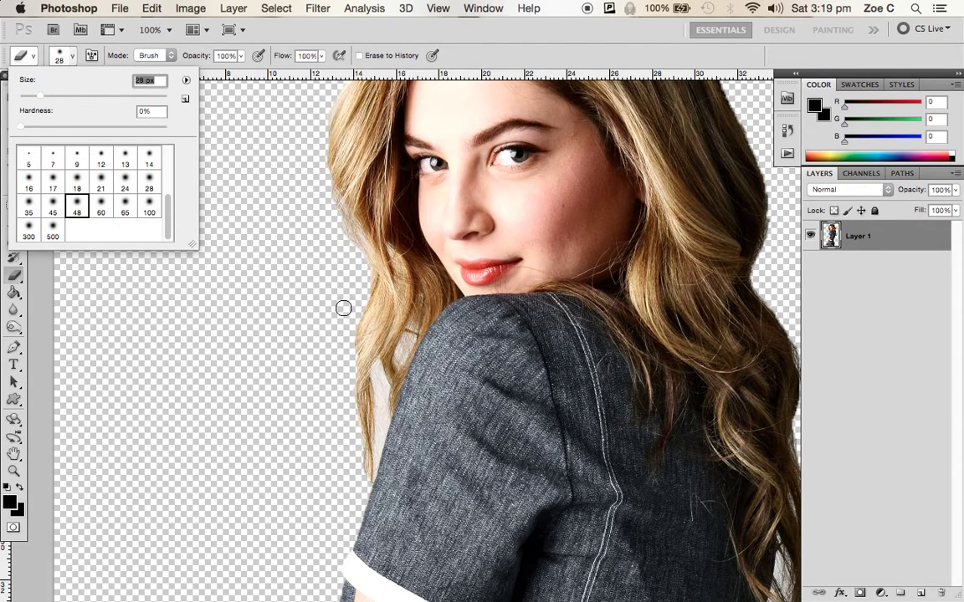
# Try erasing a patch of the hair between the chin and the front shoulder, and undo the erasure
pyautogui.click(404, 290)
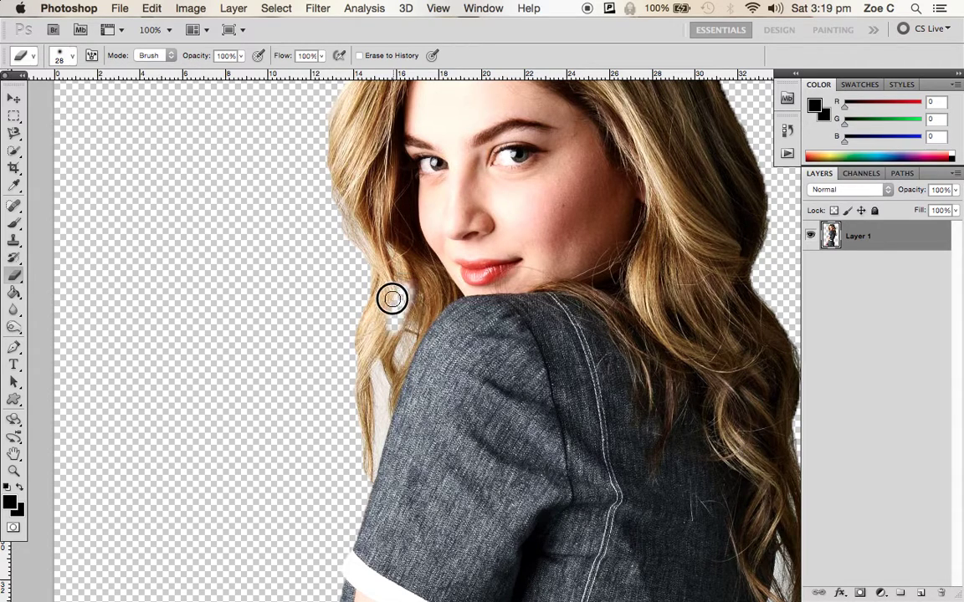
pyautogui.moveTo(392, 297)
pyautogui.mouseDown()
pyautogui.moveTo(389, 286)
pyautogui.moveTo(385, 302)
pyautogui.mouseUp()
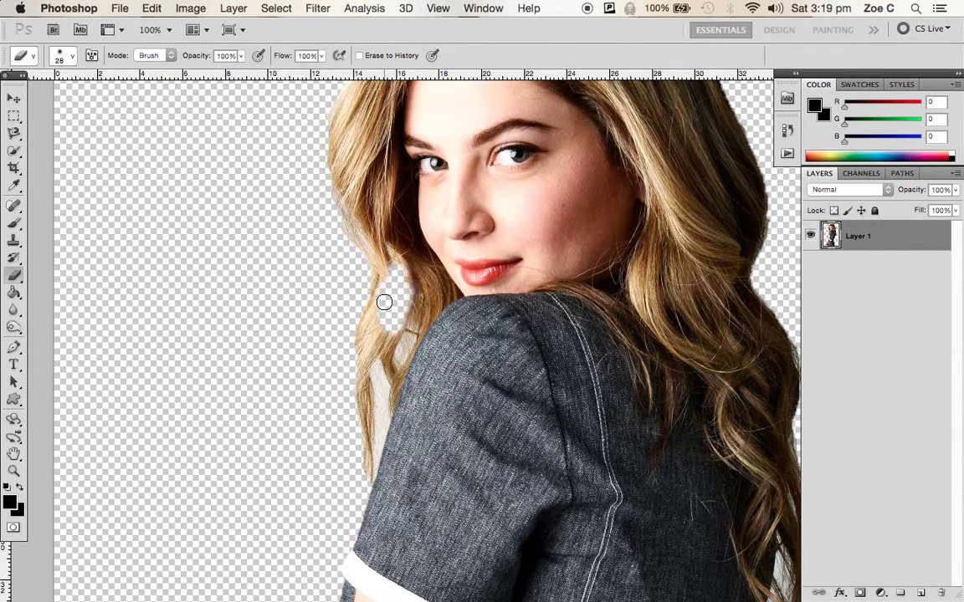
pyautogui.press('super+z')
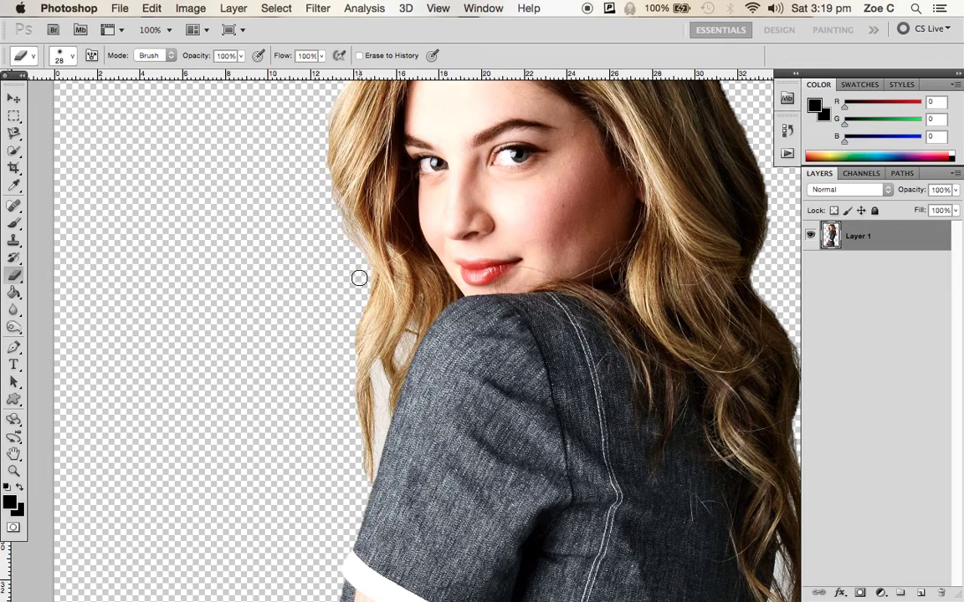
# Erase stray fringe along the outer edge of the front hair strands beside the shoulder
pyautogui.press('super+plus')
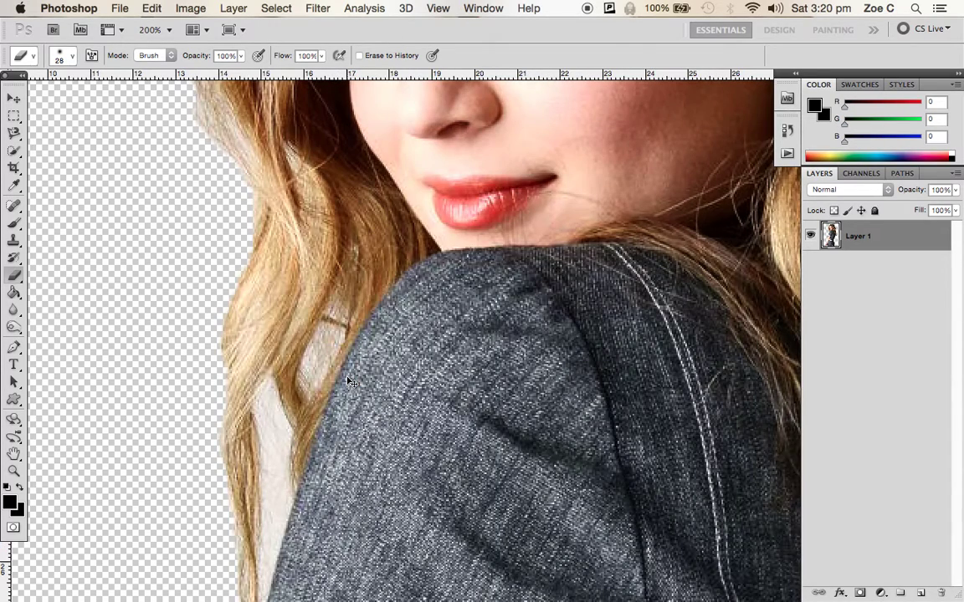
pyautogui.scroll(-5, 348, 378)
pyautogui.hscroll(-4, 347, 378)
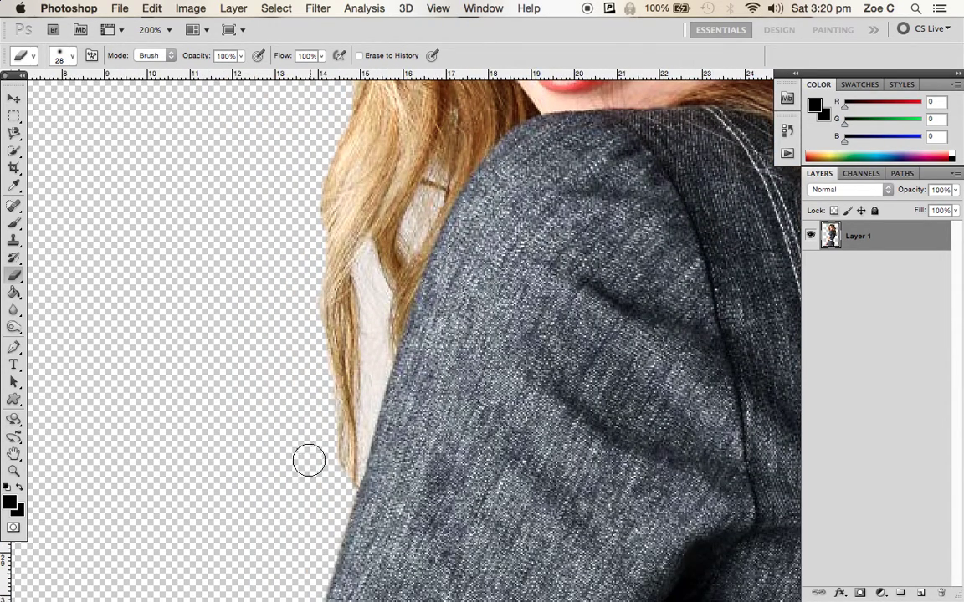
pyautogui.moveTo(308, 459); pyautogui.dragTo(307, 430)
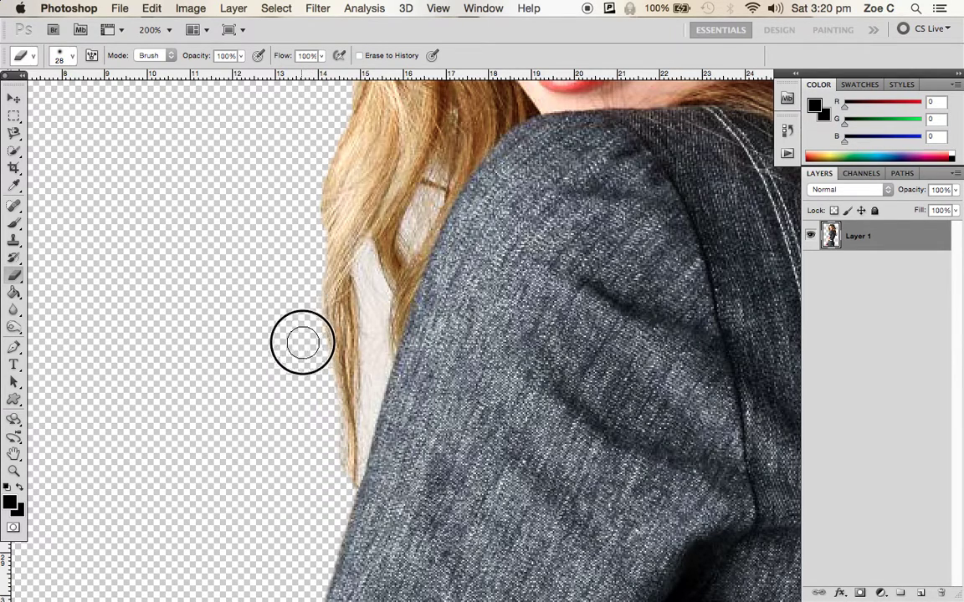
pyautogui.moveTo(312, 241)
pyautogui.mouseDown()
pyautogui.moveTo(311, 181)
pyautogui.moveTo(306, 211)
pyautogui.mouseUp()
pyautogui.scroll(5, 298, 259)
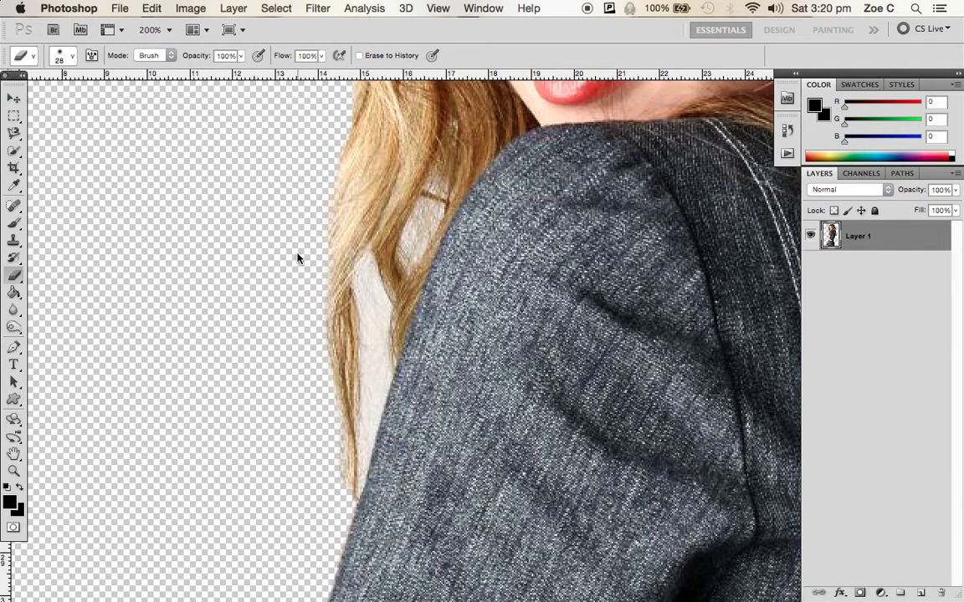
pyautogui.scroll(3, 298, 259)
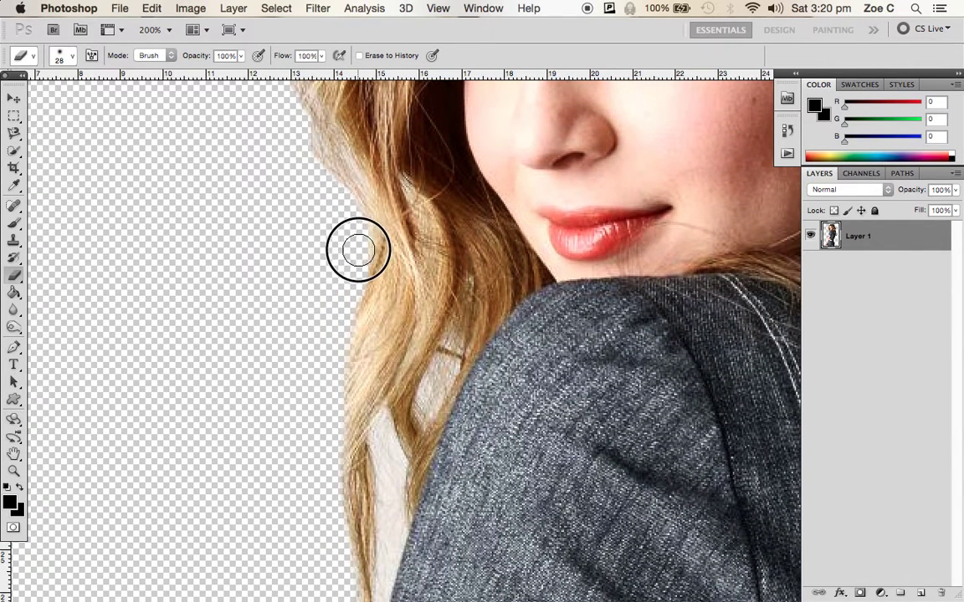
pyautogui.scroll(8, 324, 332)
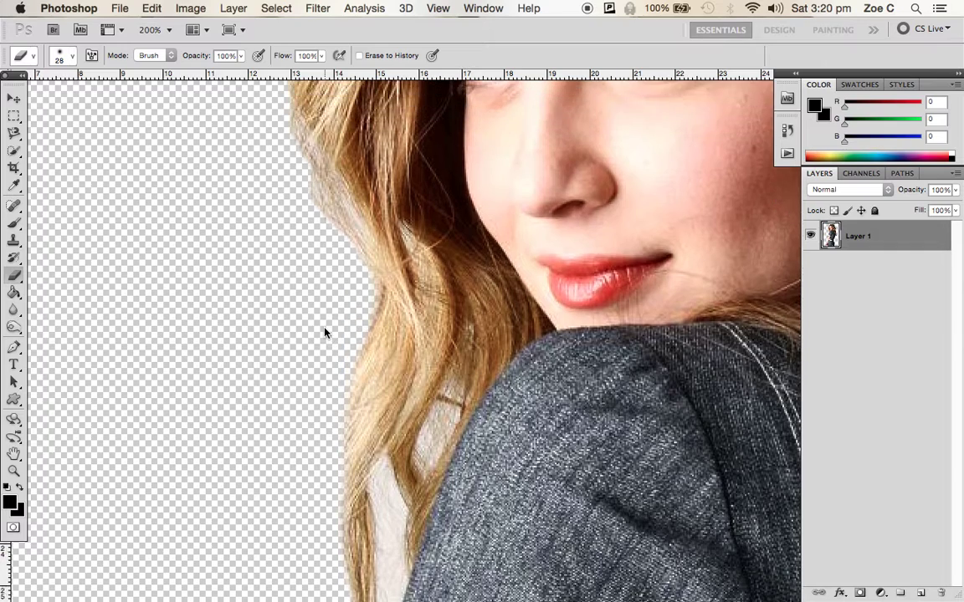
# Reduce the eraser brush to 12 px and erase the leftover grey background between the front hair strands and the sleeve
pyautogui.scroll(-15, 325, 332)
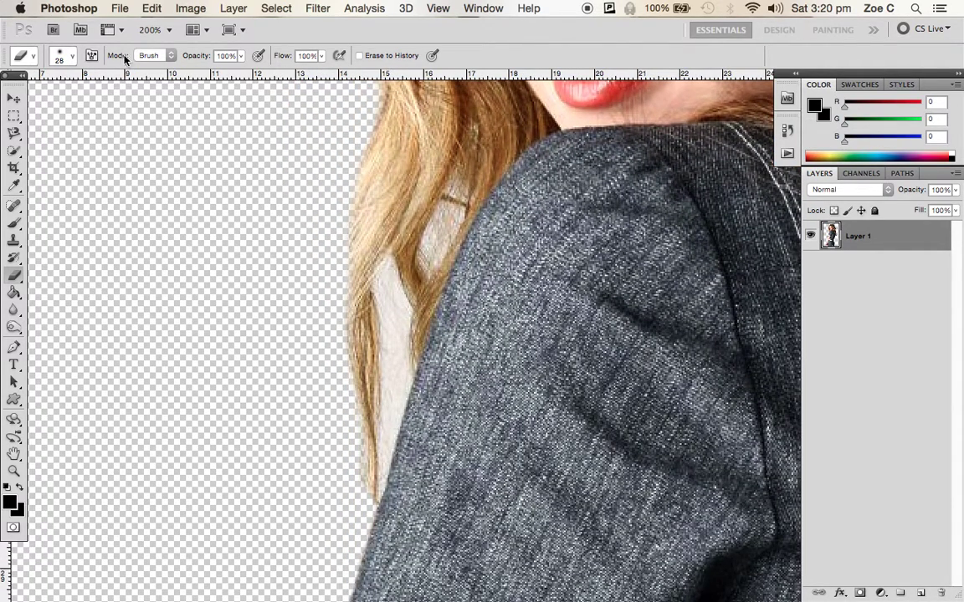
pyautogui.click(69, 60)
pyautogui.moveTo(42, 96); pyautogui.dragTo(29, 99)
pyautogui.click(388, 400)
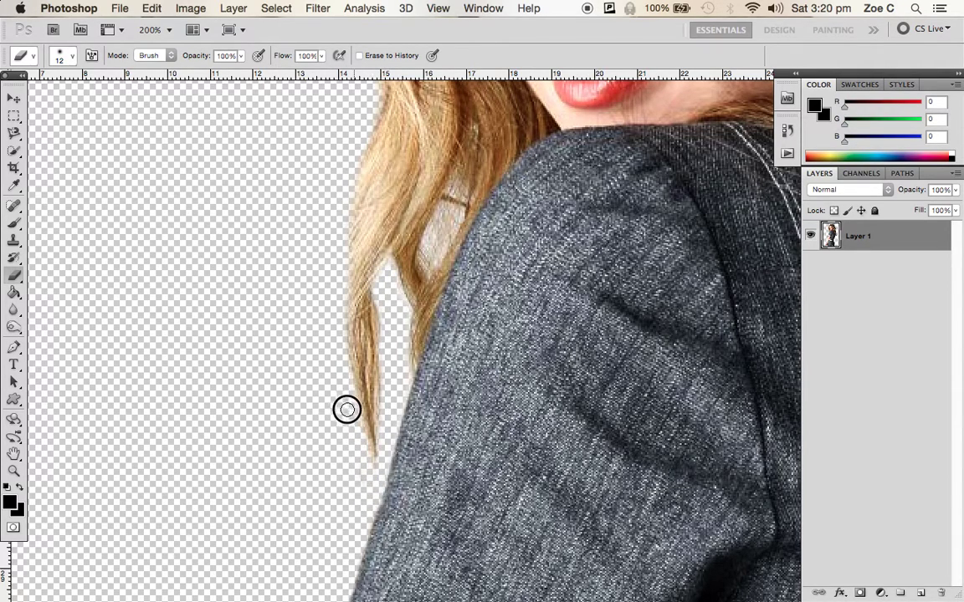
# Erase the rough hair edge across the crown of the head to give it a smooth, soft outline
pyautogui.scroll(-2, 297, 293)
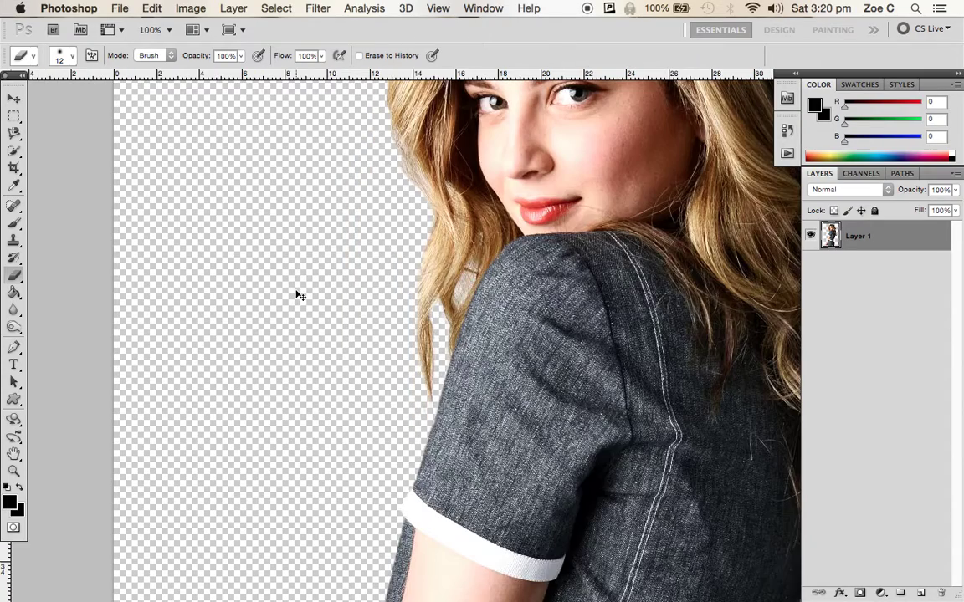
pyautogui.scroll(1, 295, 290)
pyautogui.scroll(5, 295, 290)
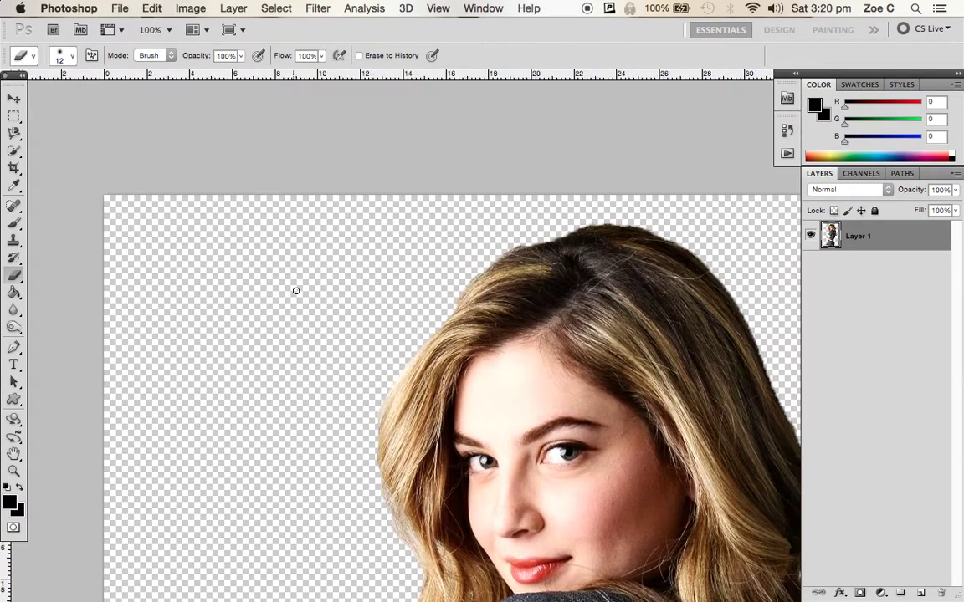
pyautogui.hscroll(2, 294, 289)
pyautogui.scroll(2, 297, 293)
pyautogui.scroll(2, 299, 295)
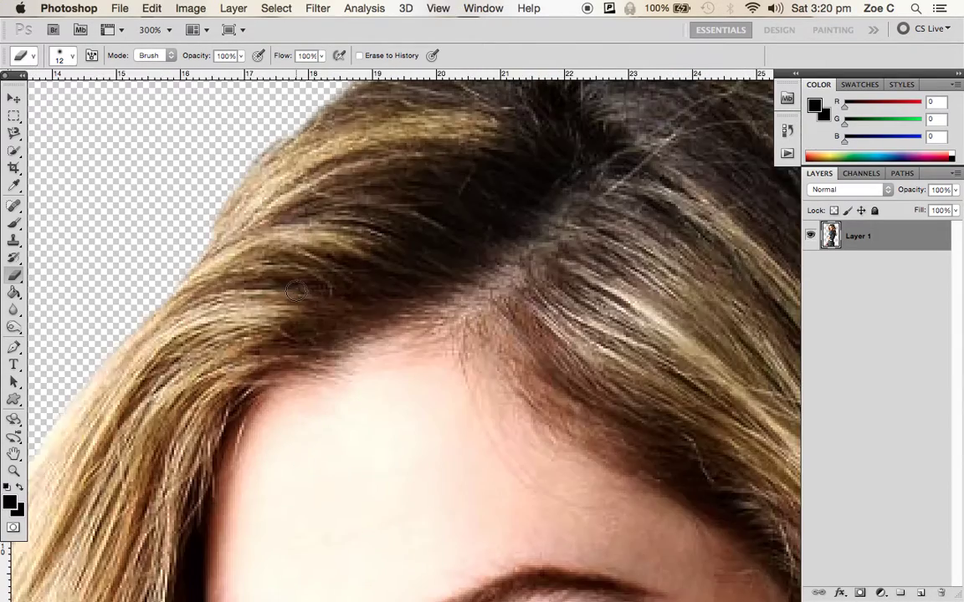
pyautogui.scroll(3, 298, 291)
pyautogui.hscroll(2, 298, 290)
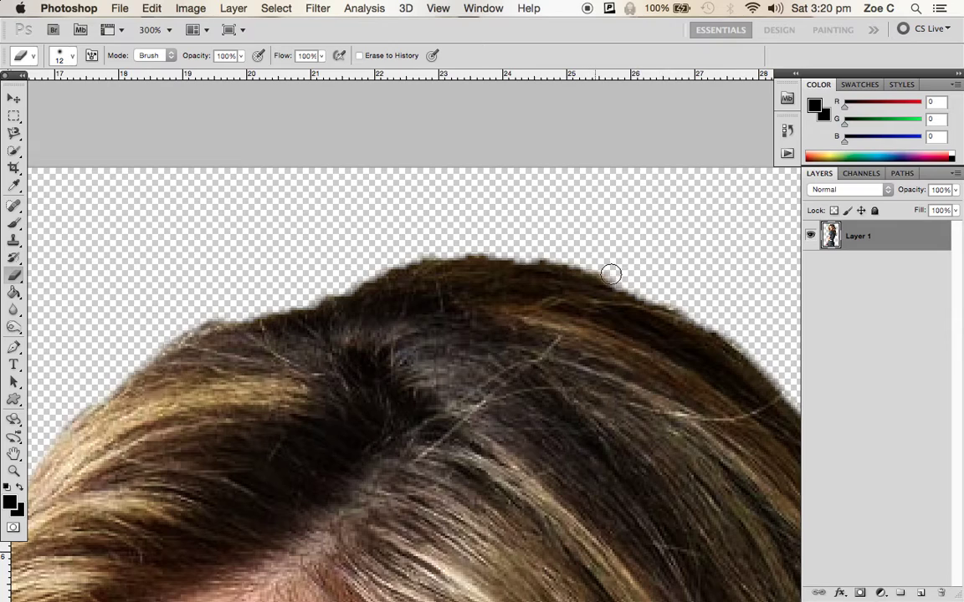
pyautogui.moveTo(622, 279)
pyautogui.mouseDown()
pyautogui.moveTo(435, 242)
pyautogui.moveTo(396, 246)
pyautogui.moveTo(498, 256)
pyautogui.moveTo(355, 258)
pyautogui.moveTo(428, 244)
pyautogui.moveTo(369, 266)
pyautogui.moveTo(468, 249)
pyautogui.moveTo(301, 286)
pyautogui.moveTo(425, 258)
pyautogui.moveTo(516, 259)
pyautogui.moveTo(635, 282)
pyautogui.moveTo(730, 329)
pyautogui.mouseUp()
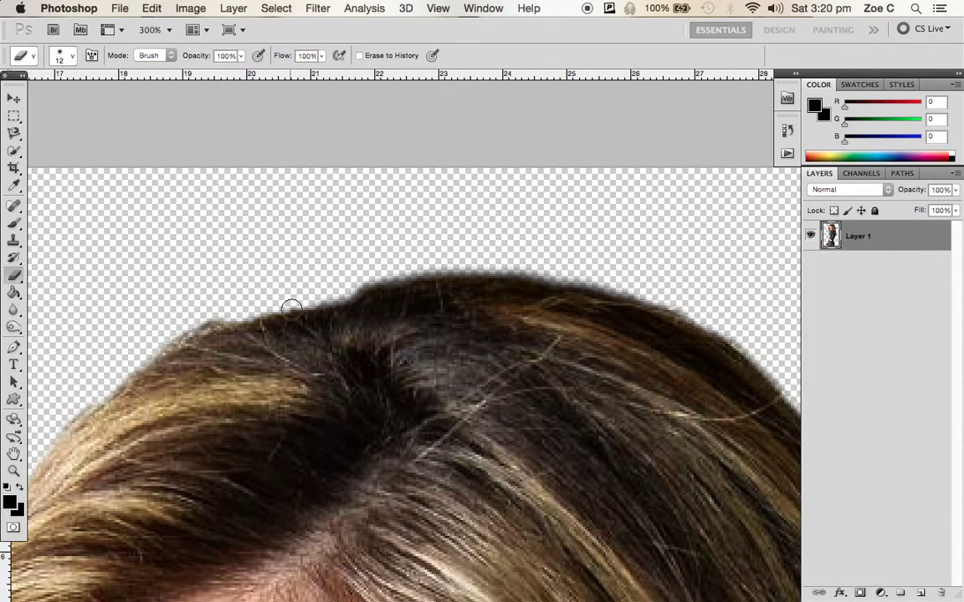
pyautogui.moveTo(344, 279)
pyautogui.mouseDown()
pyautogui.moveTo(359, 274)
pyautogui.moveTo(189, 326)
pyautogui.moveTo(108, 372)
pyautogui.moveTo(244, 318)
pyautogui.moveTo(122, 369)
pyautogui.mouseUp()
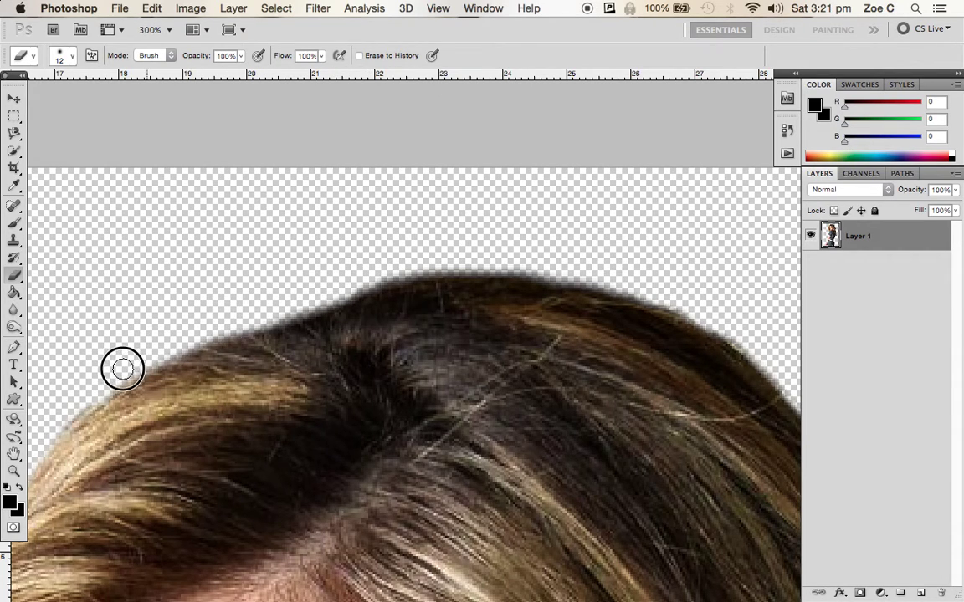
# Continue erasing the rough hair edge from the crown down the side above the forehead
pyautogui.scroll(-2, 122, 370)
pyautogui.hscroll(-5, 122, 370)
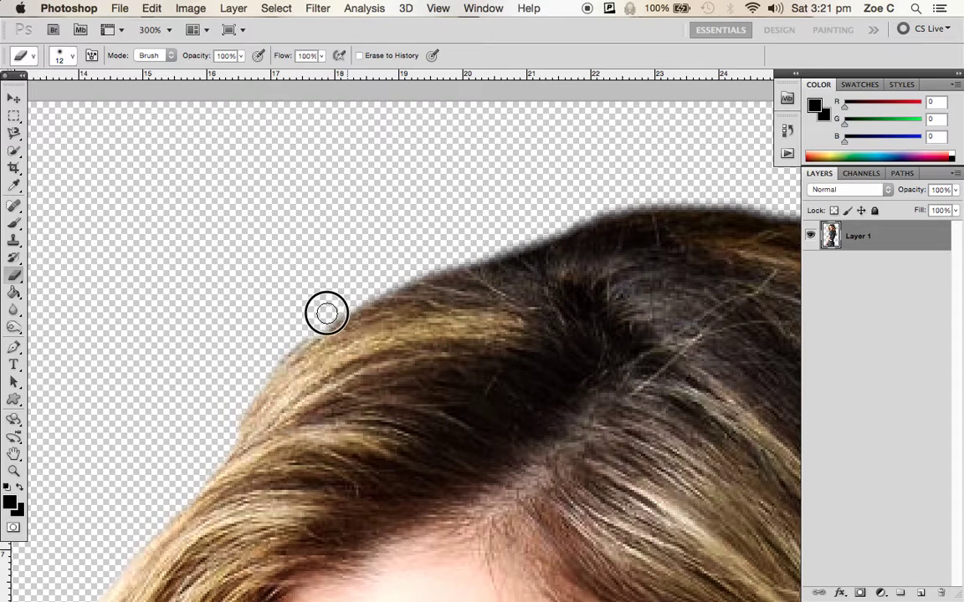
pyautogui.moveTo(326, 313)
pyautogui.mouseDown()
pyautogui.moveTo(282, 350)
pyautogui.moveTo(199, 458)
pyautogui.mouseUp()
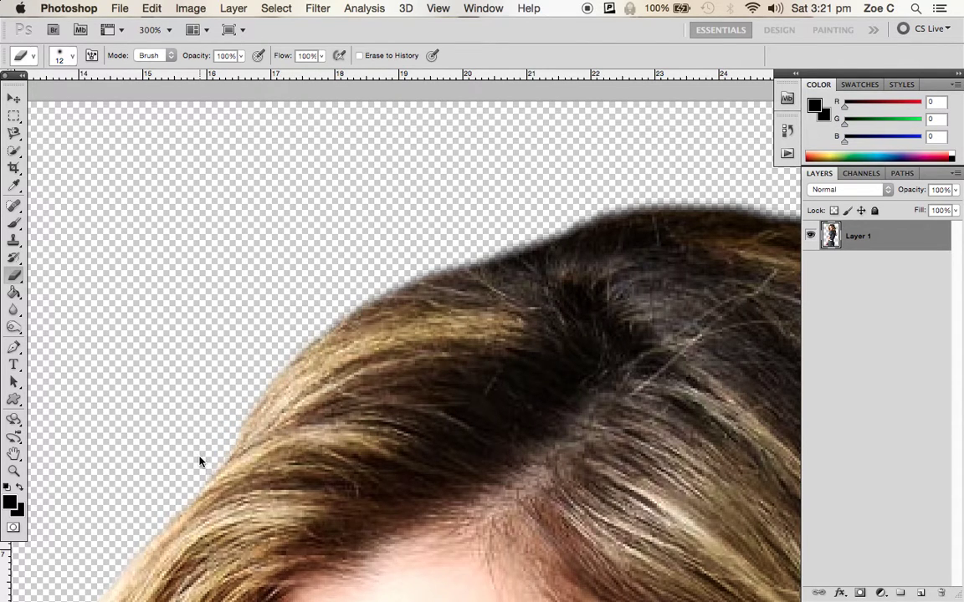
# Erase the jagged hair edge along the back of the head, from the crown downwards
pyautogui.press('super+minus')
pyautogui.hscroll(2, 199, 458)
pyautogui.scroll(-5, 199, 458)
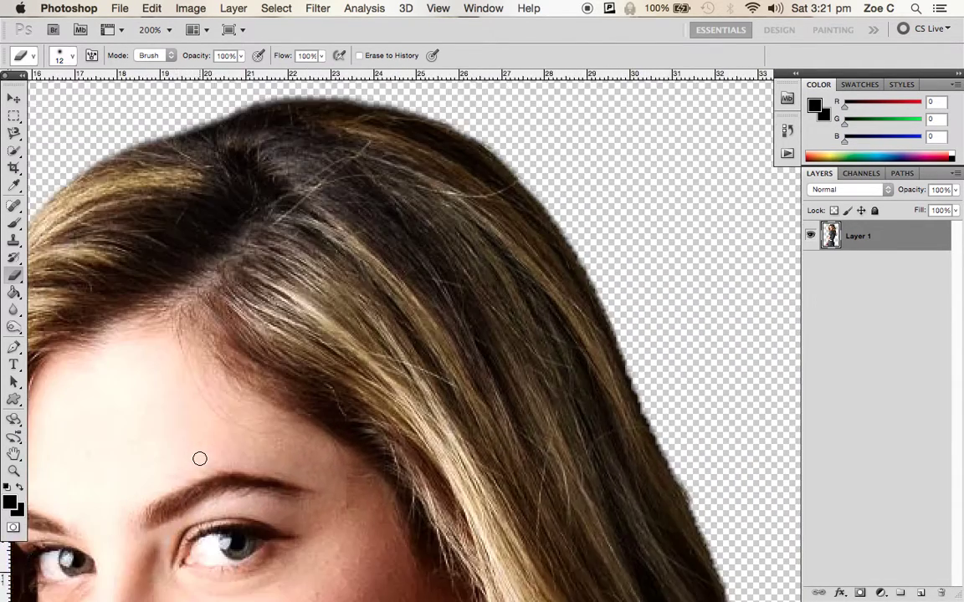
pyautogui.scroll(-3, 200, 459)
pyautogui.hscroll(2, 199, 458)
pyautogui.moveTo(533, 117)
pyautogui.mouseDown()
pyautogui.moveTo(571, 147)
pyautogui.moveTo(603, 222)
pyautogui.moveTo(553, 140)
pyautogui.moveTo(593, 201)
pyautogui.moveTo(639, 328)
pyautogui.moveTo(664, 365)
pyautogui.moveTo(642, 338)
pyautogui.moveTo(698, 447)
pyautogui.moveTo(712, 380)
pyautogui.moveTo(698, 540)
pyautogui.moveTo(717, 389)
pyautogui.mouseUp()
# Erase the rough edge of the long back hair and the leftover grey background between its tips and the jacket
pyautogui.scroll(-5, 698, 451)
pyautogui.scroll(-15, 717, 389)
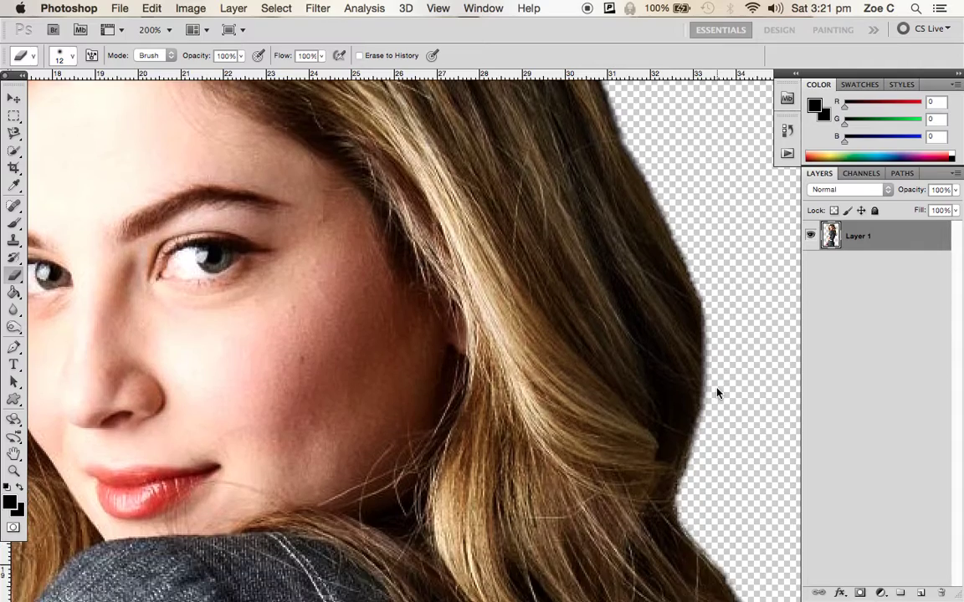
pyautogui.scroll(-8, 717, 393)
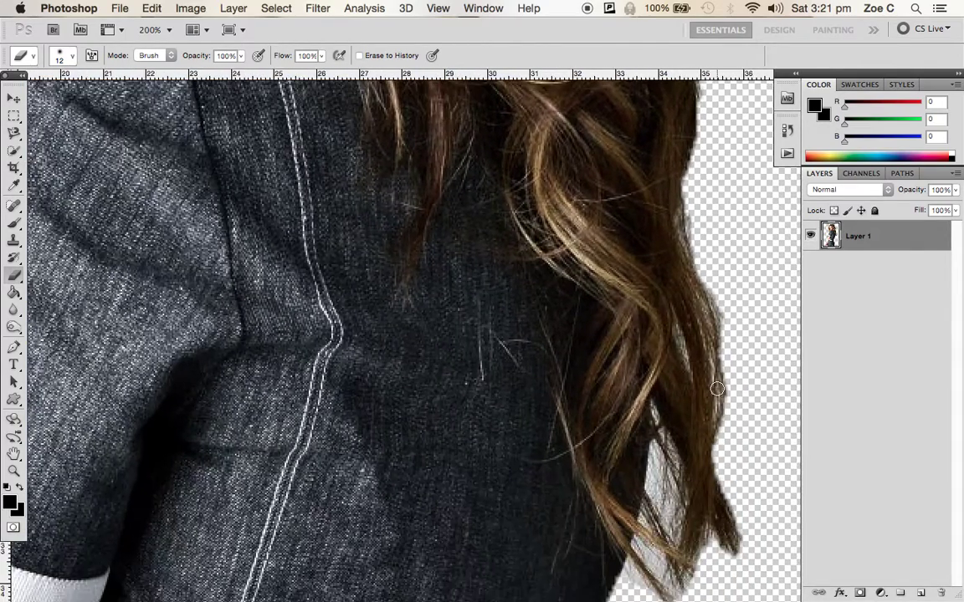
pyautogui.moveTo(718, 394)
pyautogui.mouseDown()
pyautogui.moveTo(754, 514)
pyautogui.moveTo(711, 491)
pyautogui.moveTo(683, 554)
pyautogui.mouseUp()
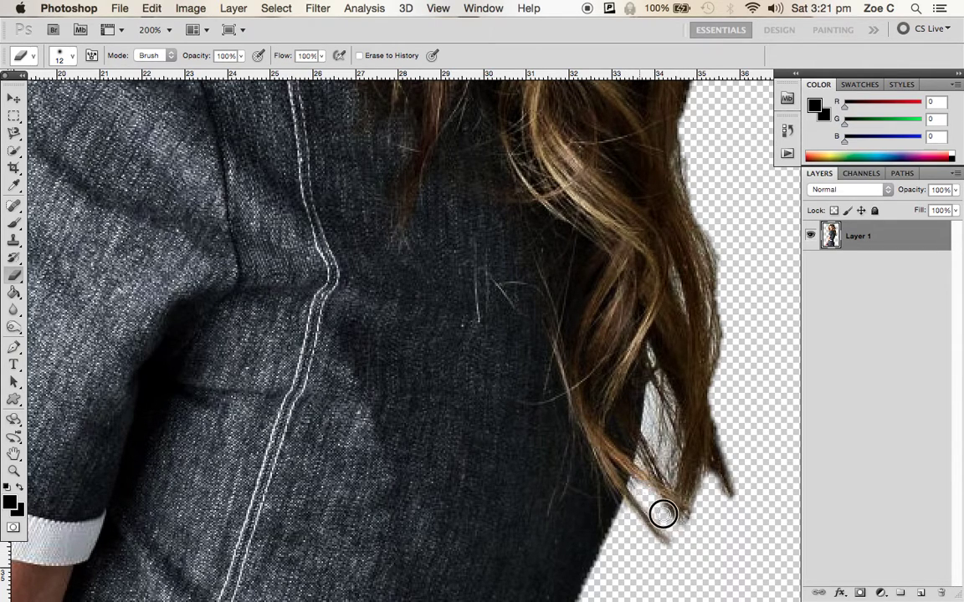
pyautogui.moveTo(655, 421)
pyautogui.mouseDown()
pyautogui.moveTo(650, 395)
pyautogui.moveTo(669, 520)
pyautogui.moveTo(665, 482)
pyautogui.moveTo(676, 519)
pyautogui.moveTo(673, 476)
pyautogui.moveTo(689, 518)
pyautogui.moveTo(665, 428)
pyautogui.moveTo(711, 489)
pyautogui.moveTo(712, 512)
pyautogui.moveTo(667, 422)
pyautogui.mouseUp()
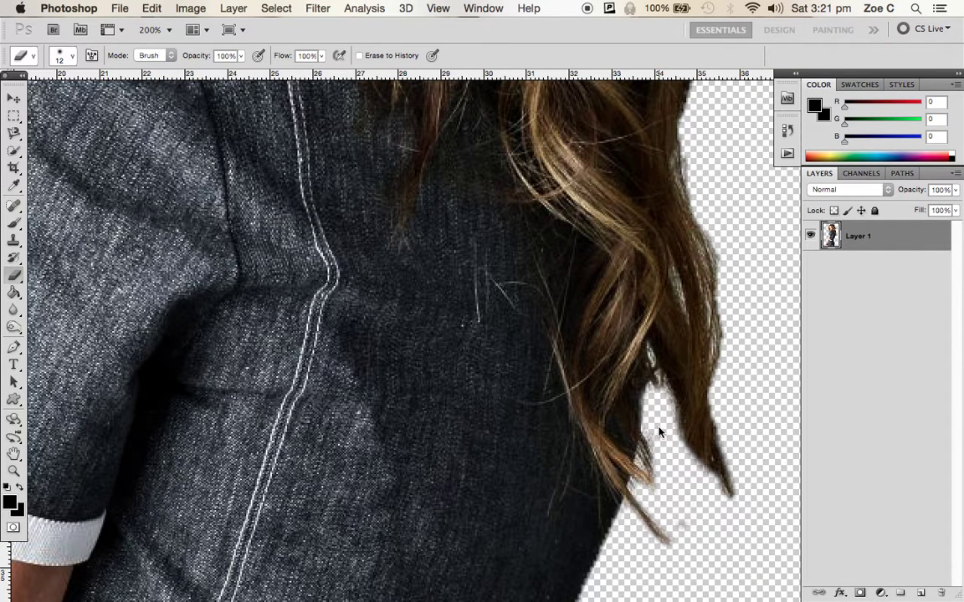
# Check the edges of the whole cut-out from the hair down to the skirt, and switch to the Move tool
pyautogui.press('super+minus')
pyautogui.press('super+minus')
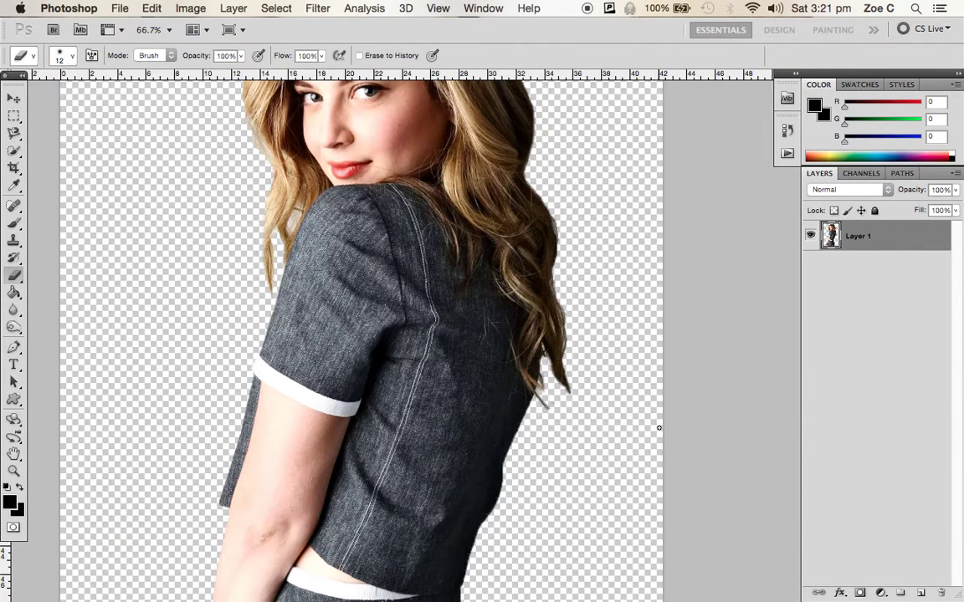
pyautogui.scroll(-5, 659, 430)
pyautogui.hscroll(-3, 659, 430)
pyautogui.scroll(-5, 658, 428)
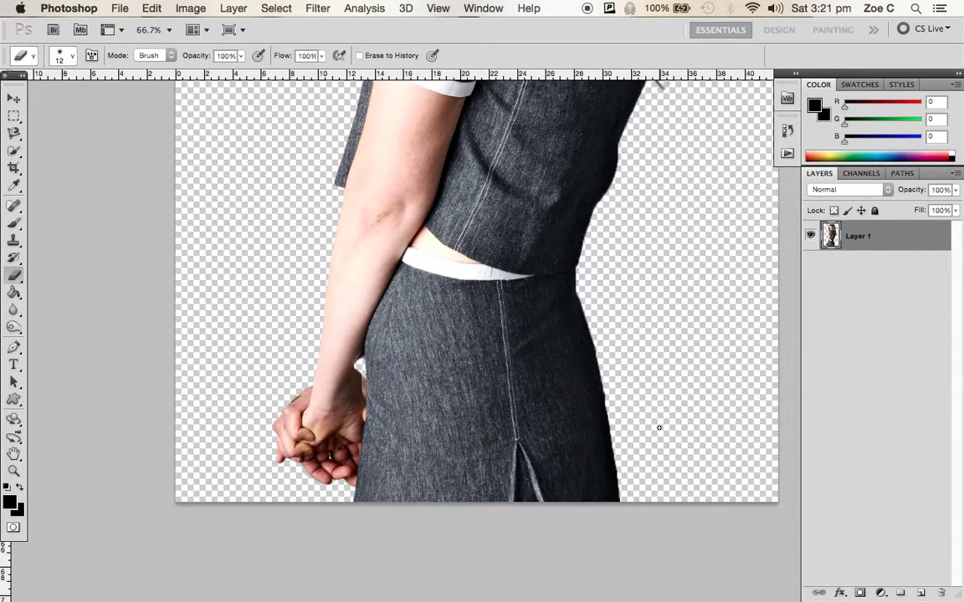
pyautogui.scroll(5, 658, 428)
pyautogui.scroll(5, 659, 425)
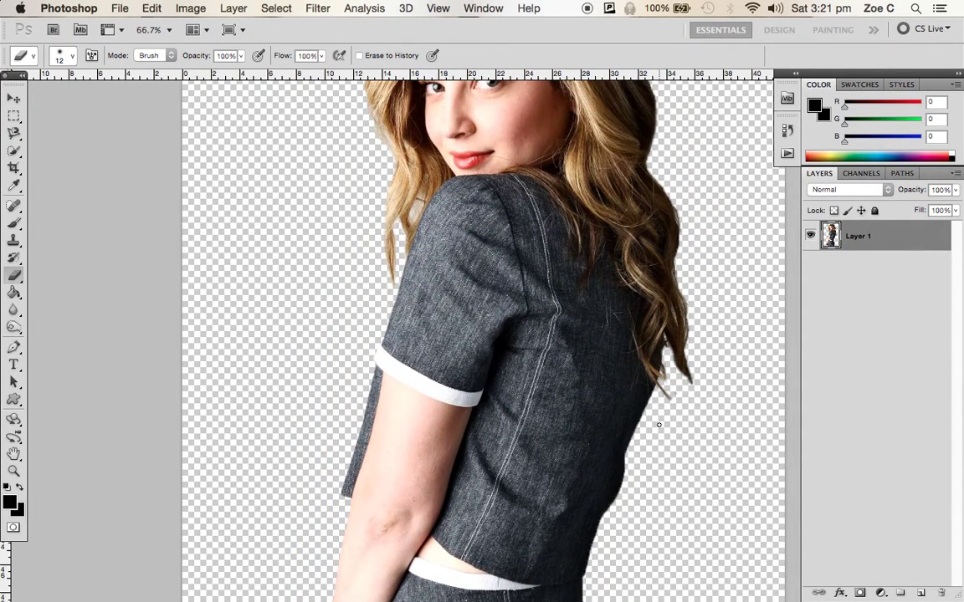
pyautogui.click(15, 102)
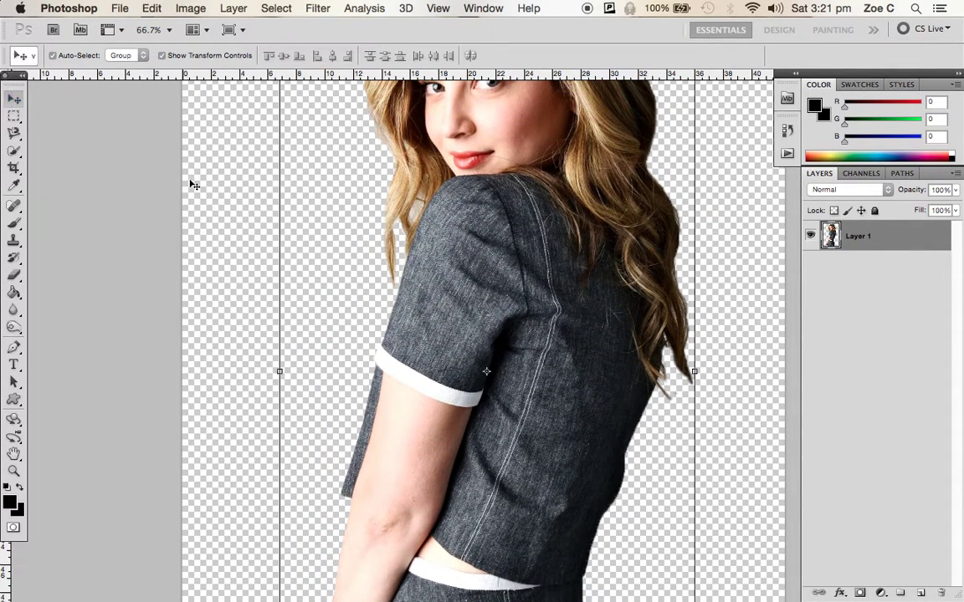
pyautogui.press('super+minus')
pyautogui.press('super+minus')
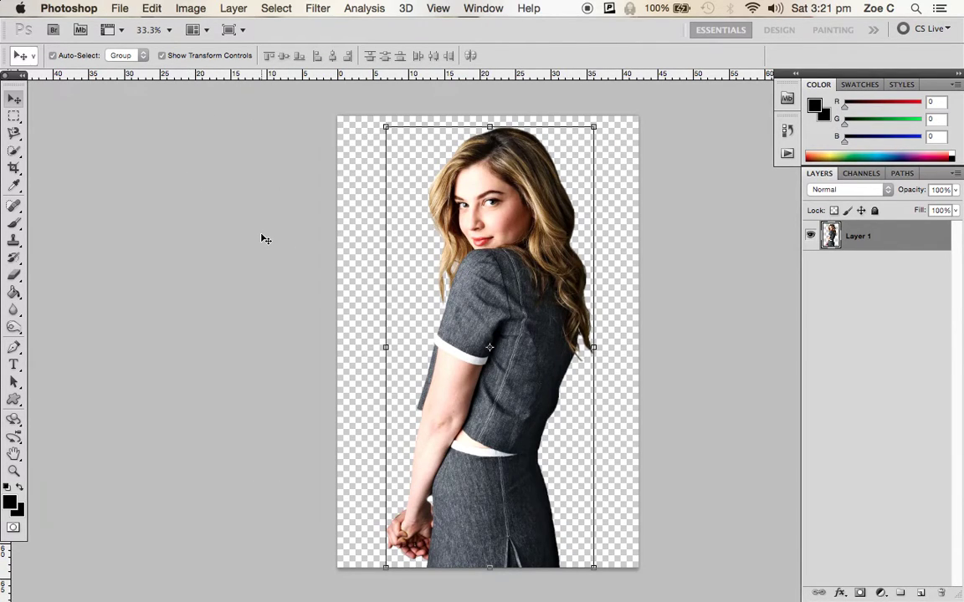
# Start saving the image under a new name on the Desktop, with the file name cutoutmodel
pyautogui.click(121, 8)
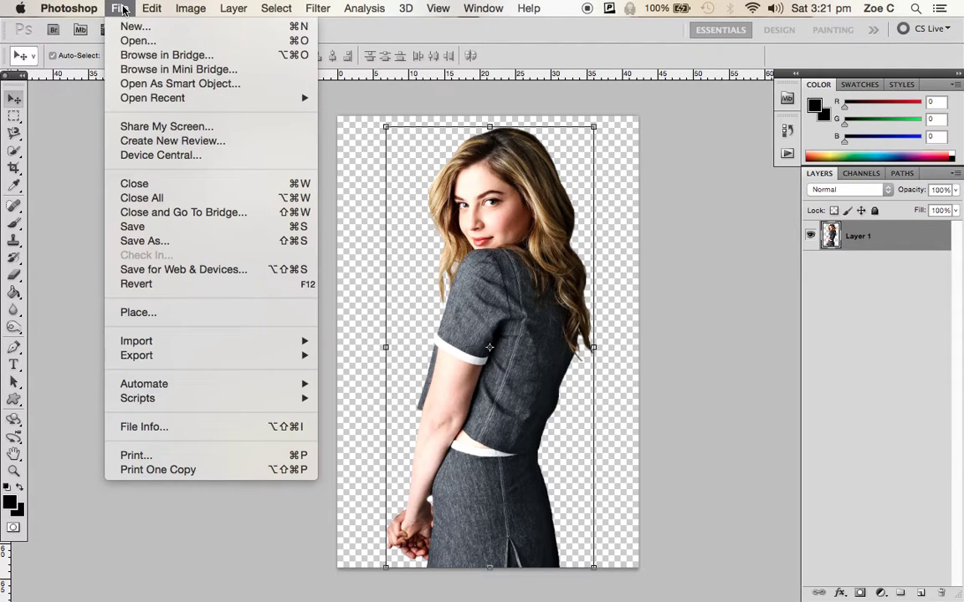
pyautogui.click(161, 241)
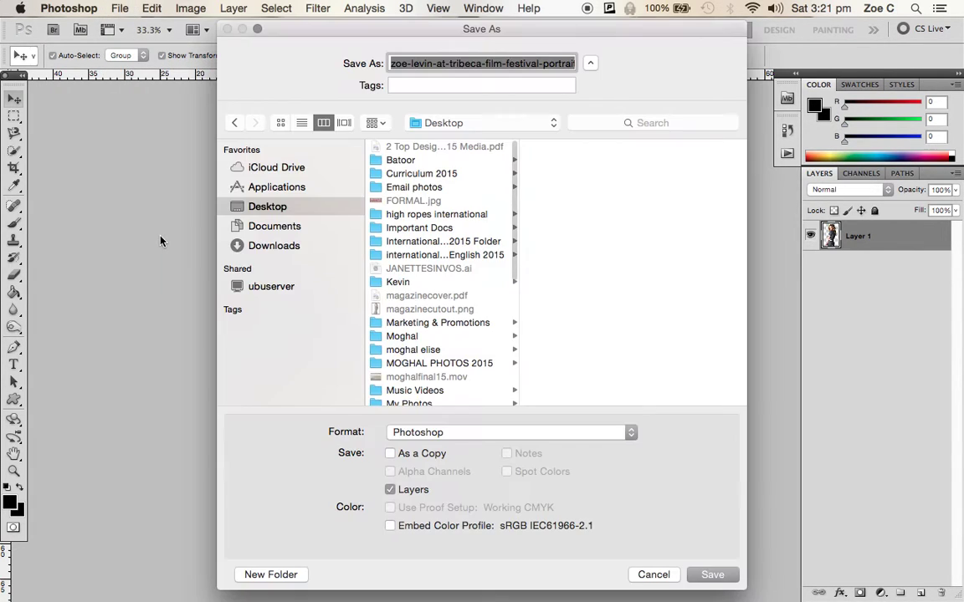
pyautogui.click(255, 203)
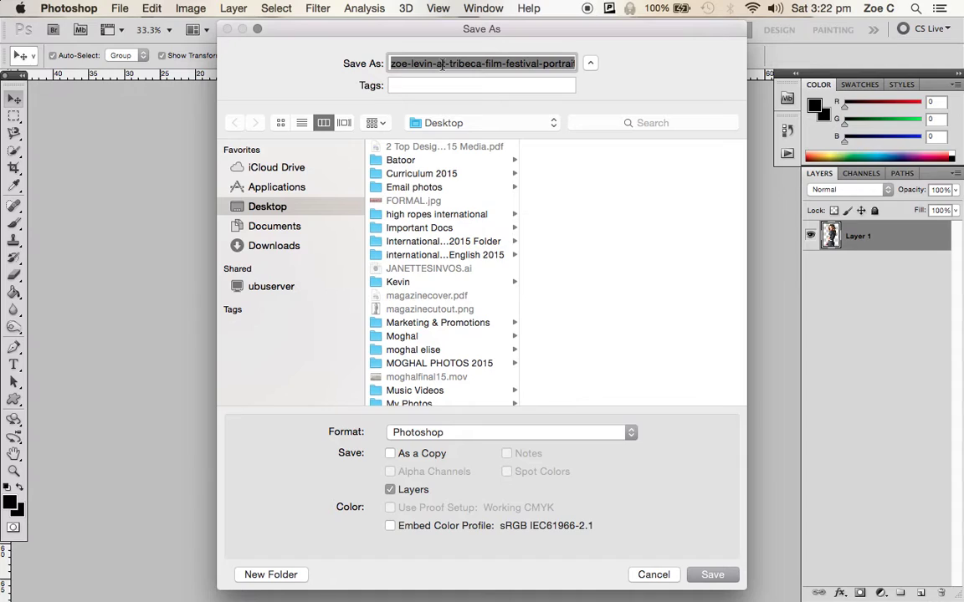
pyautogui.write('cutoutmodel.psd')
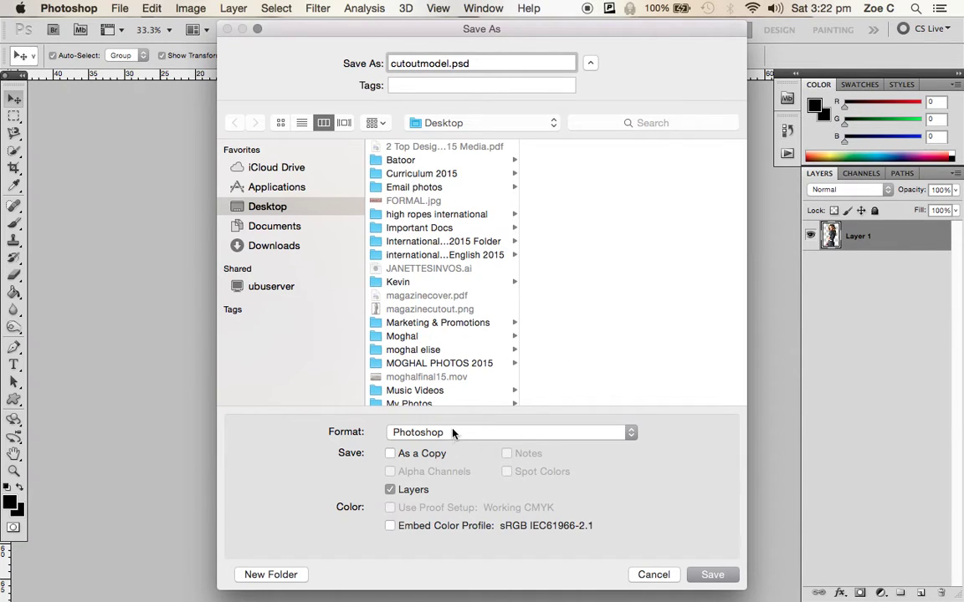
# Set the file format to PNG and save the copy with Interlace set to None
pyautogui.click(452, 433)
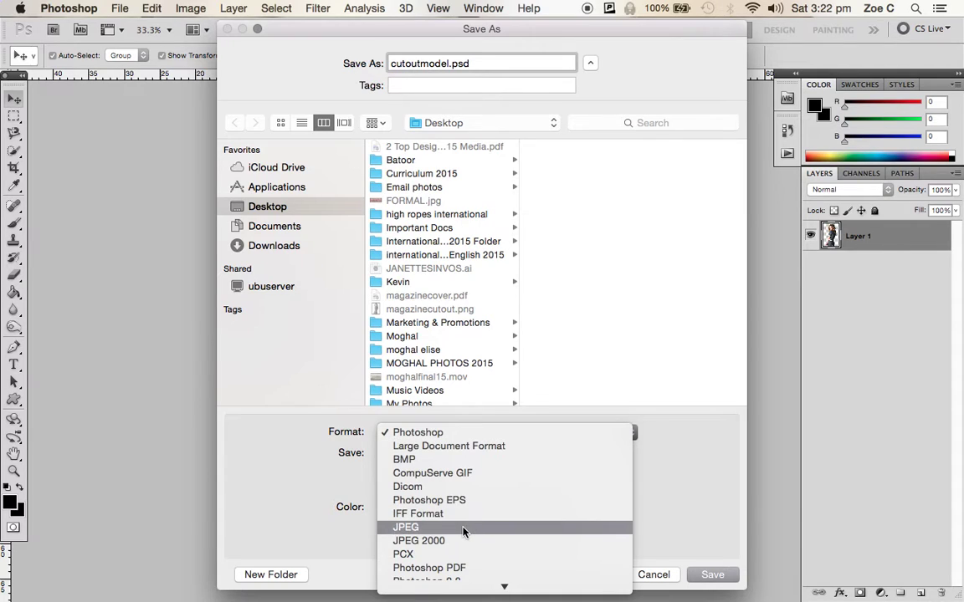
pyautogui.scroll(-3, 418, 527)
pyautogui.click(394, 507)
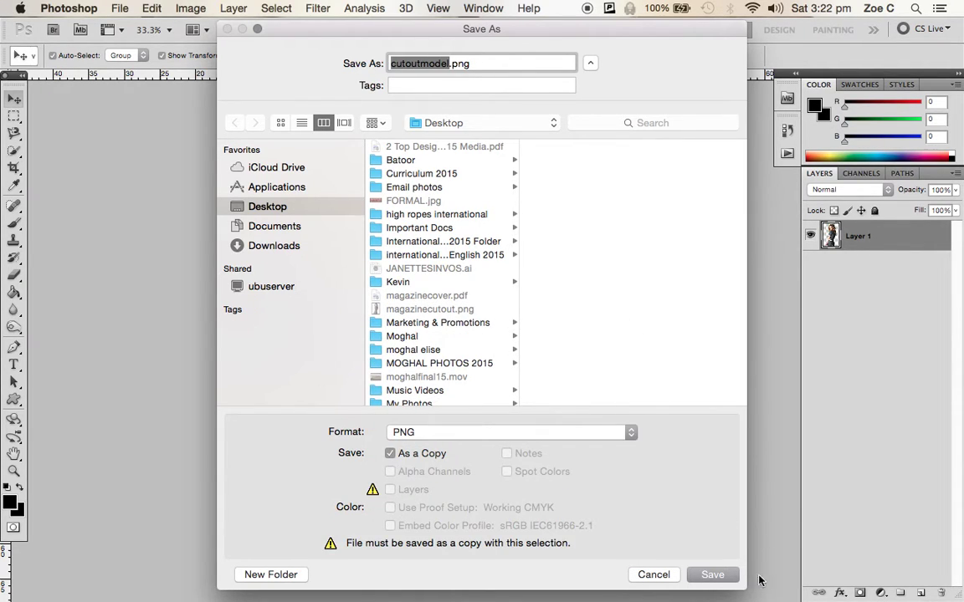
pyautogui.click(713, 575)
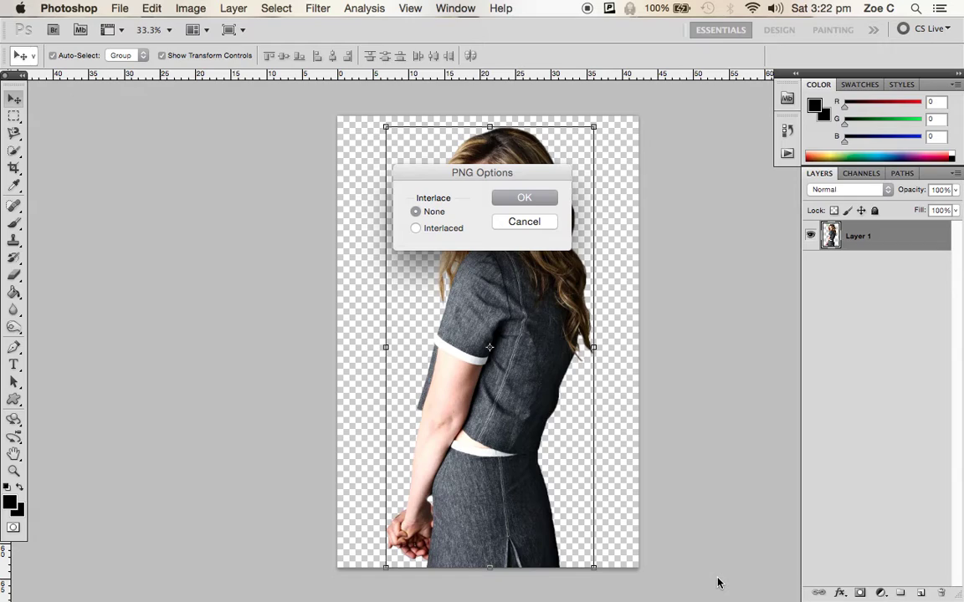
pyautogui.click(510, 197)
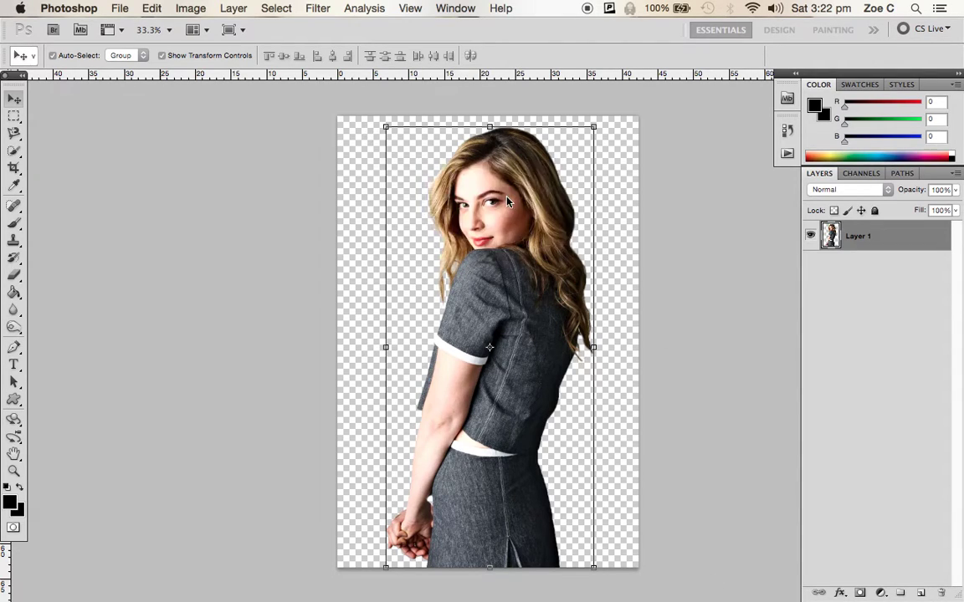